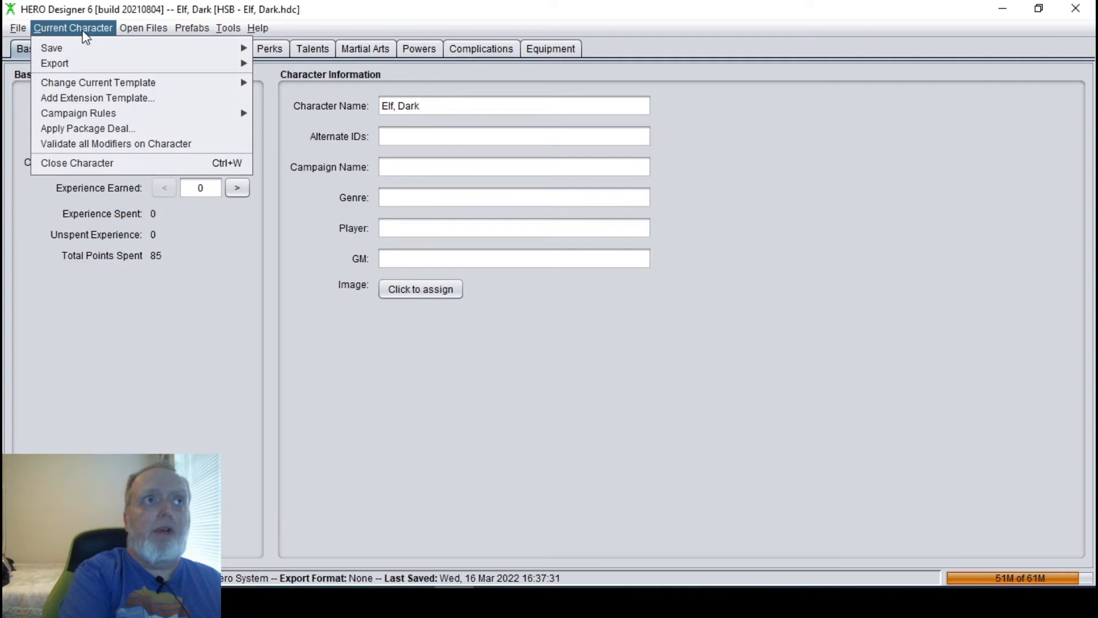
- Set the character's export format to the template 6e JSON - Roll20 Export (JSON_Export_Roll20.hde)
mouse_move(91, 65)
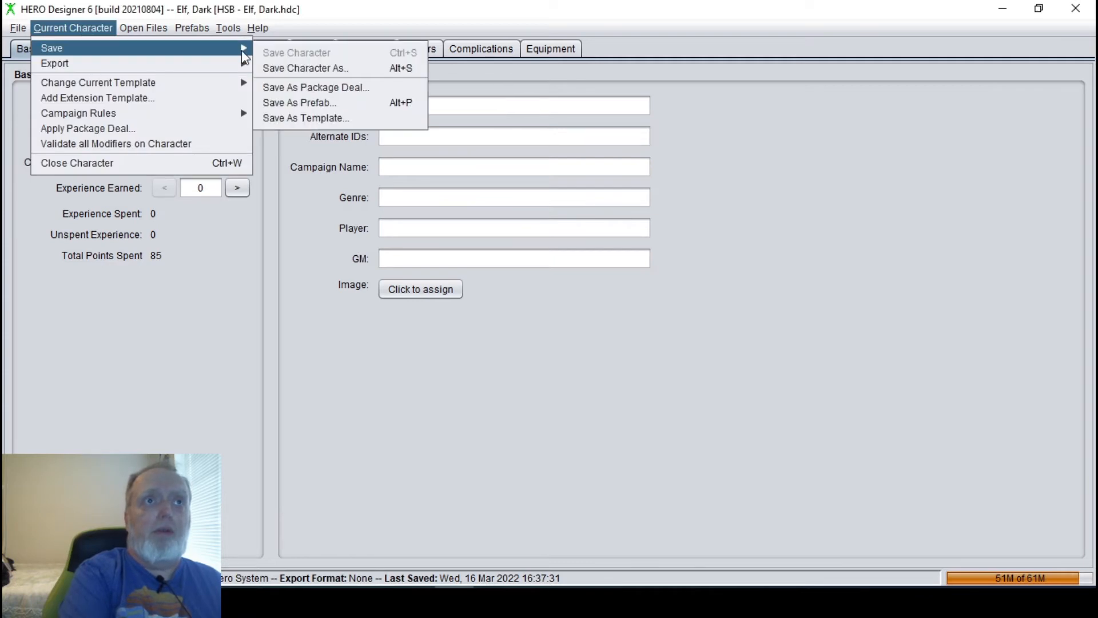
left_click(286, 67)
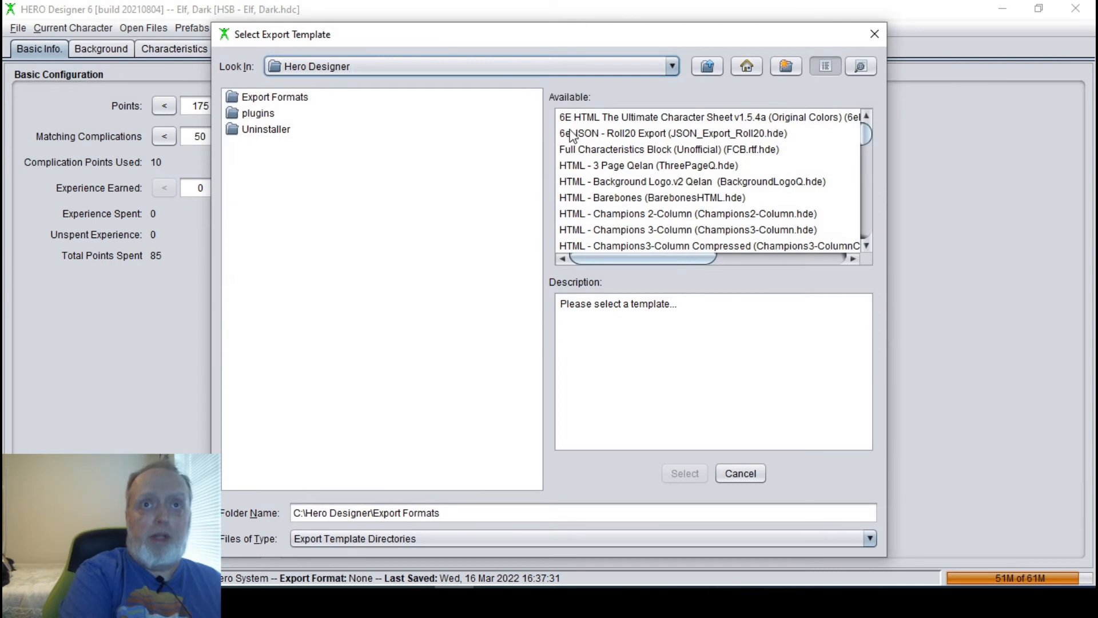
left_click(577, 133)
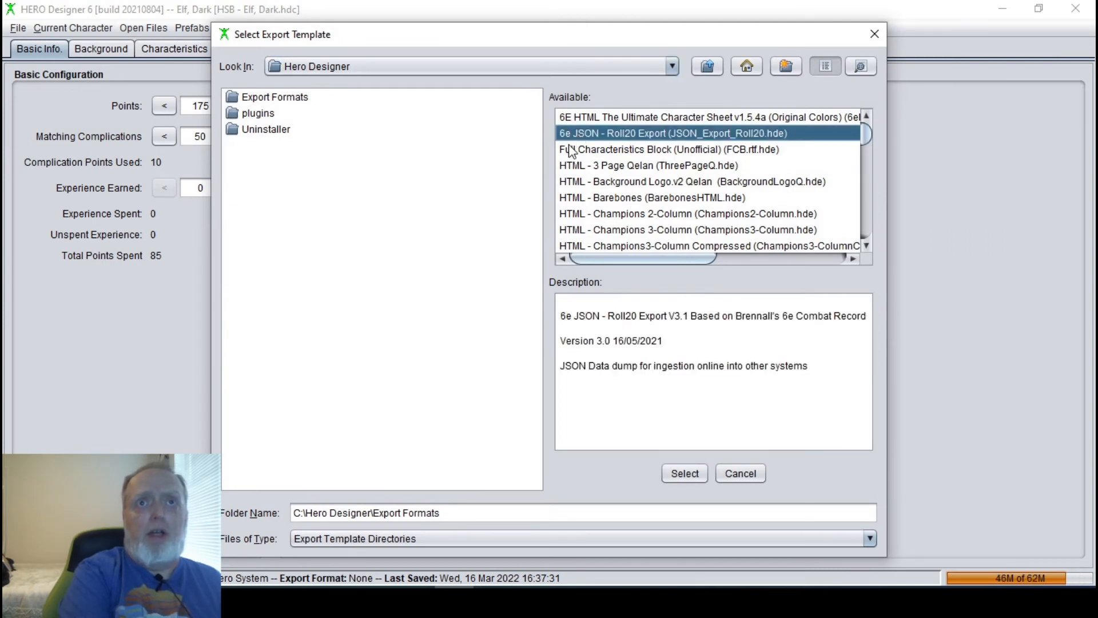
left_click(688, 474)
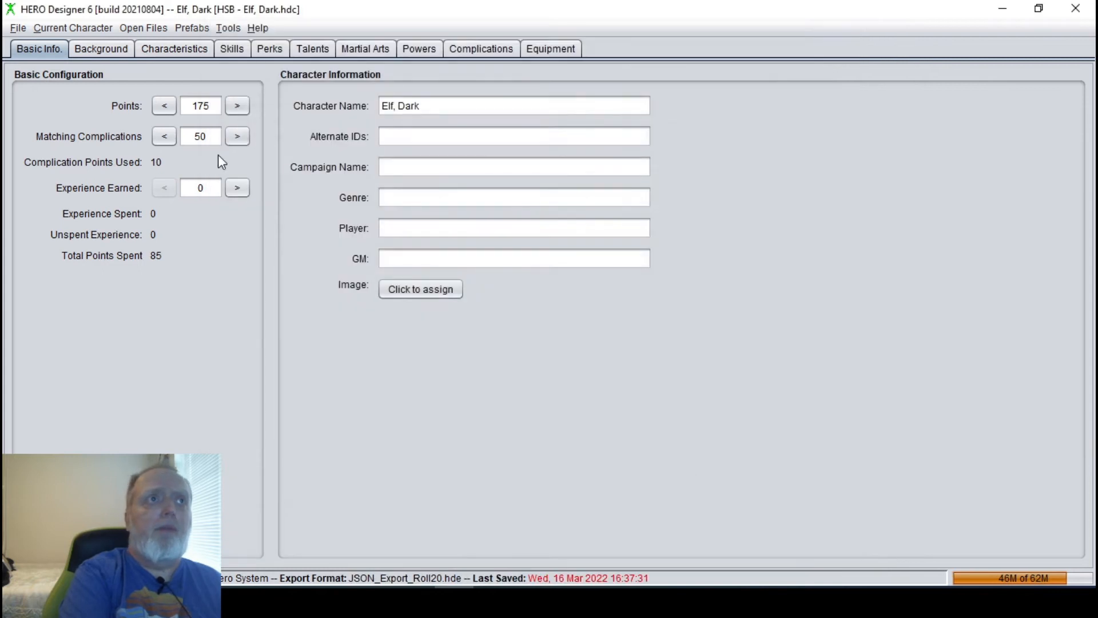
- Export the character to the Desktop folder as the file Elf, Dark.JSON
left_click(97, 27)
mouse_move(100, 68)
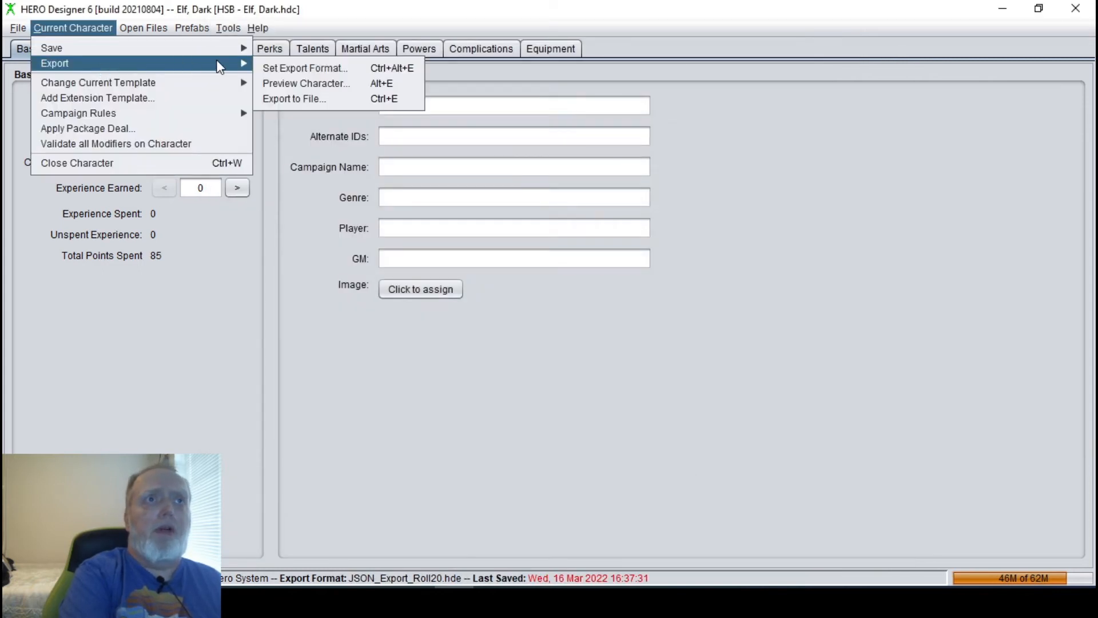
left_click(330, 103)
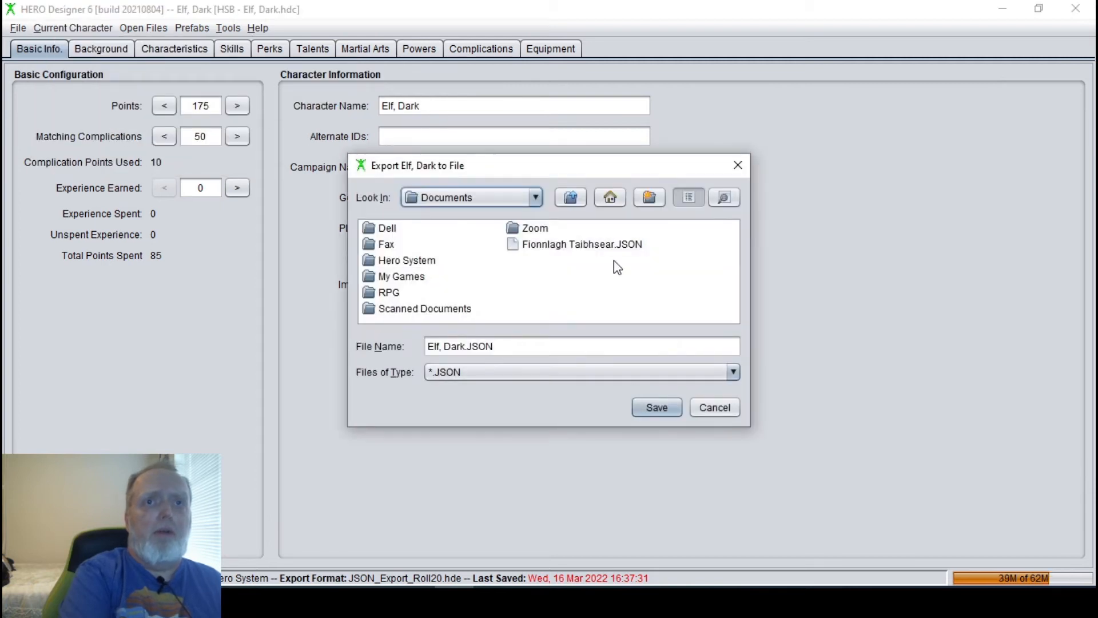
left_click(571, 198)
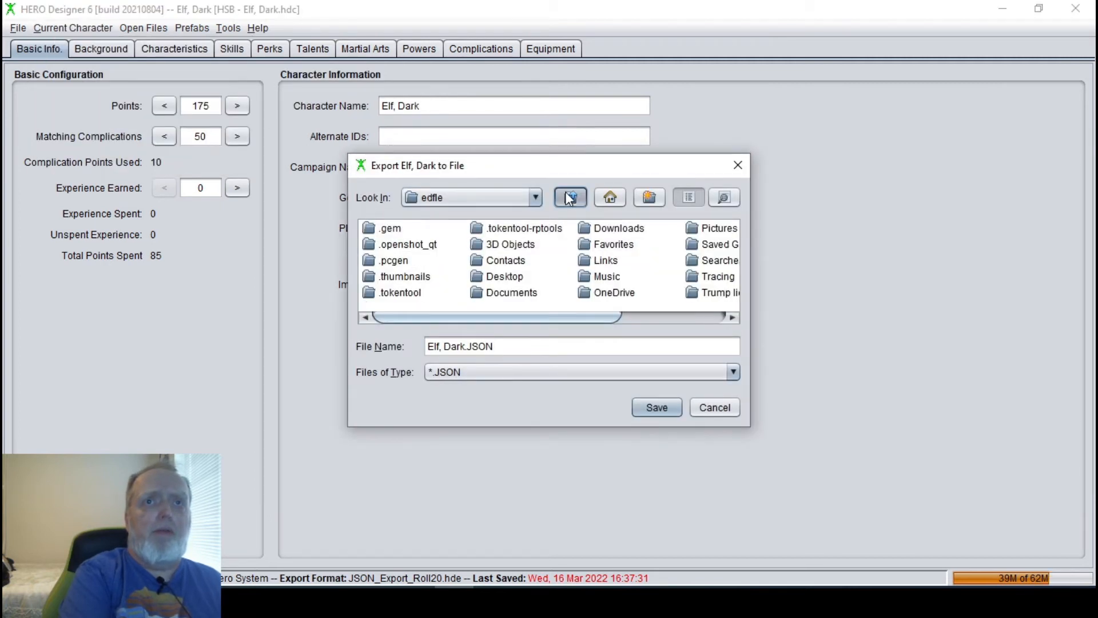
left_click(570, 197)
left_click(535, 198)
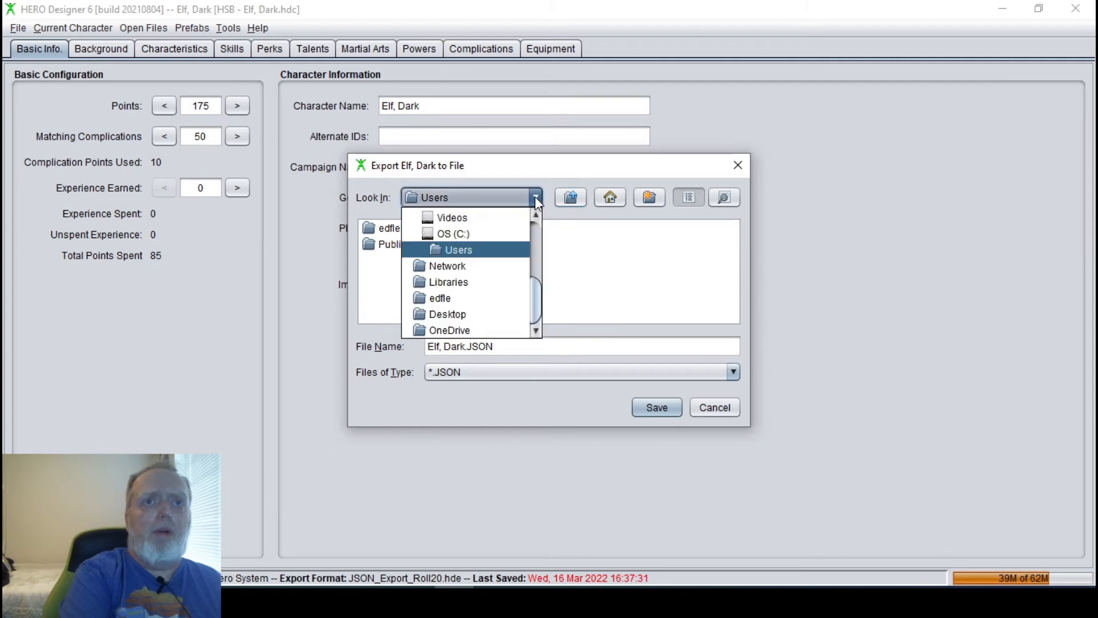
left_click(536, 232)
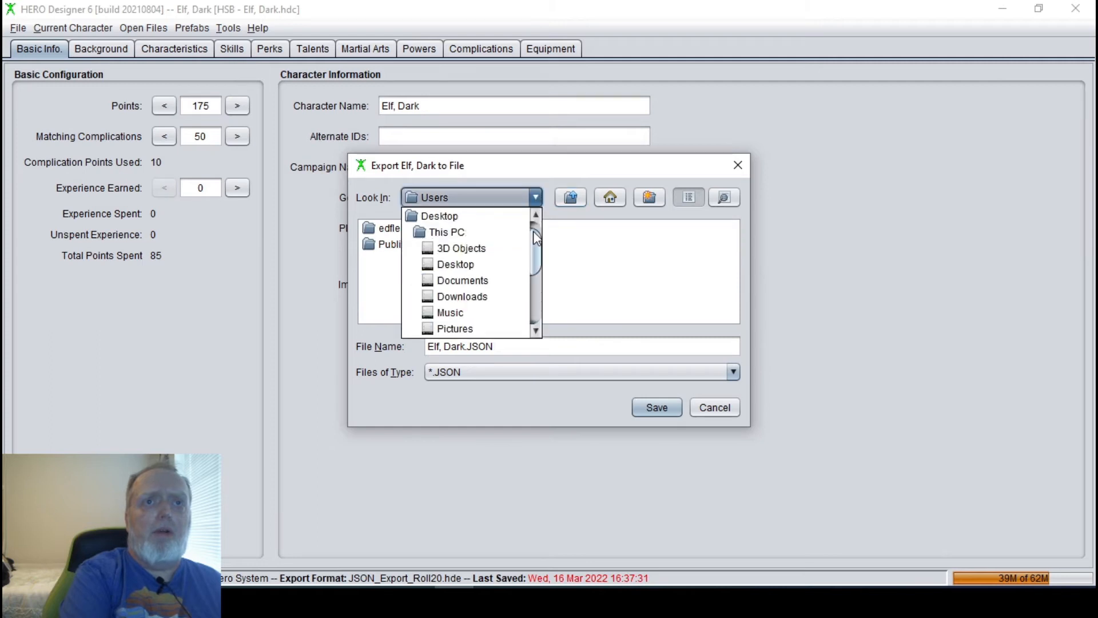
left_click(448, 265)
left_click(643, 404)
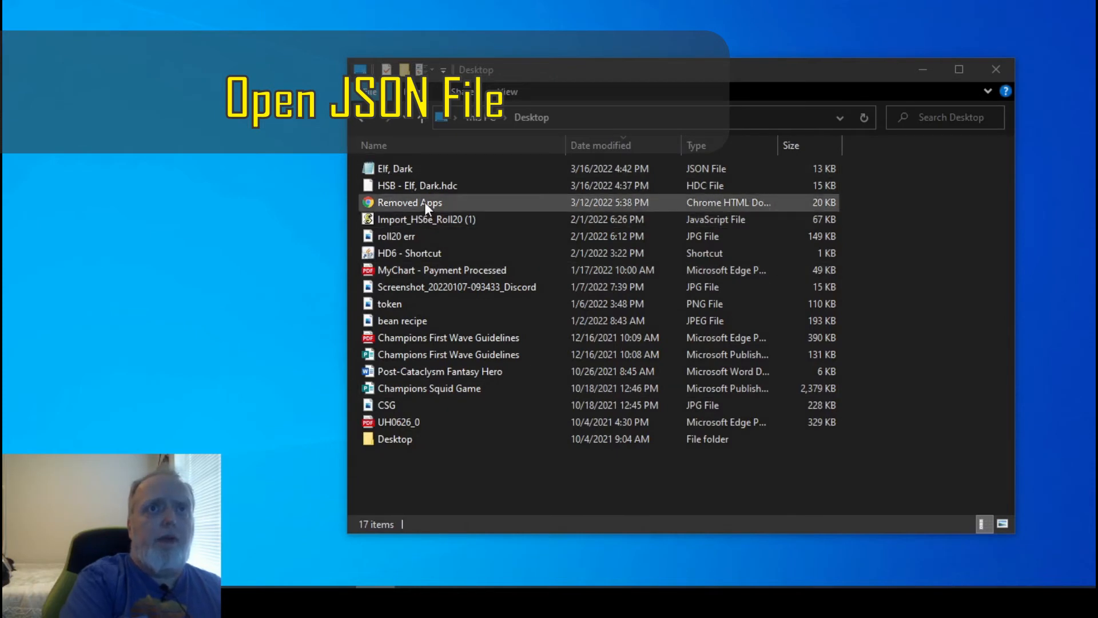
- Open the exported Elf, Dark JSON file from the Desktop in Notepad and copy its entire contents
left_click(441, 168)
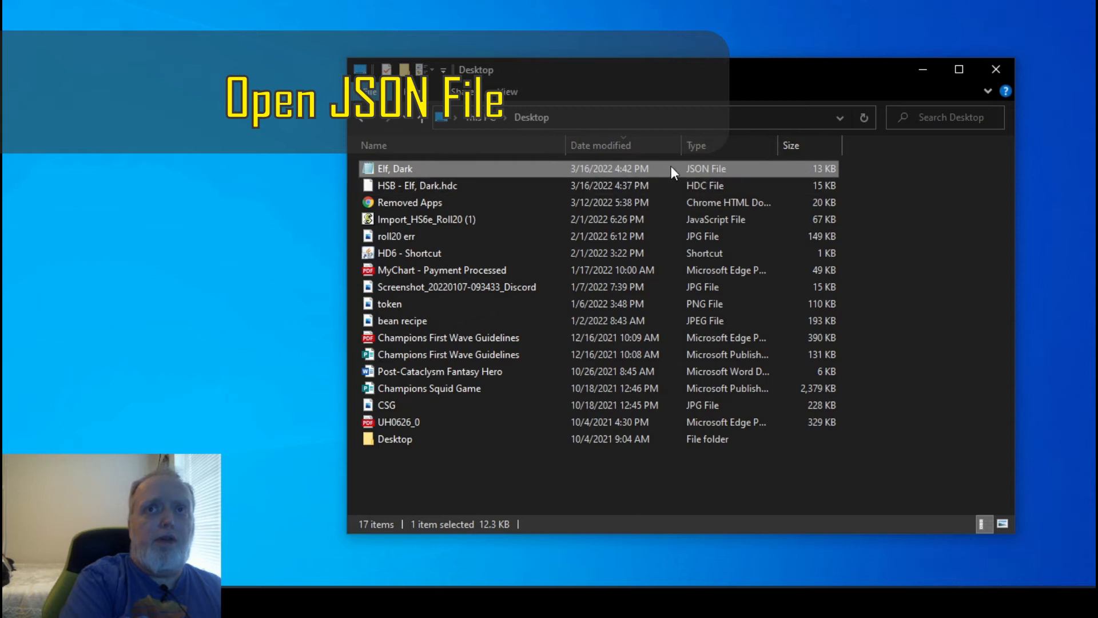
right_click(477, 167)
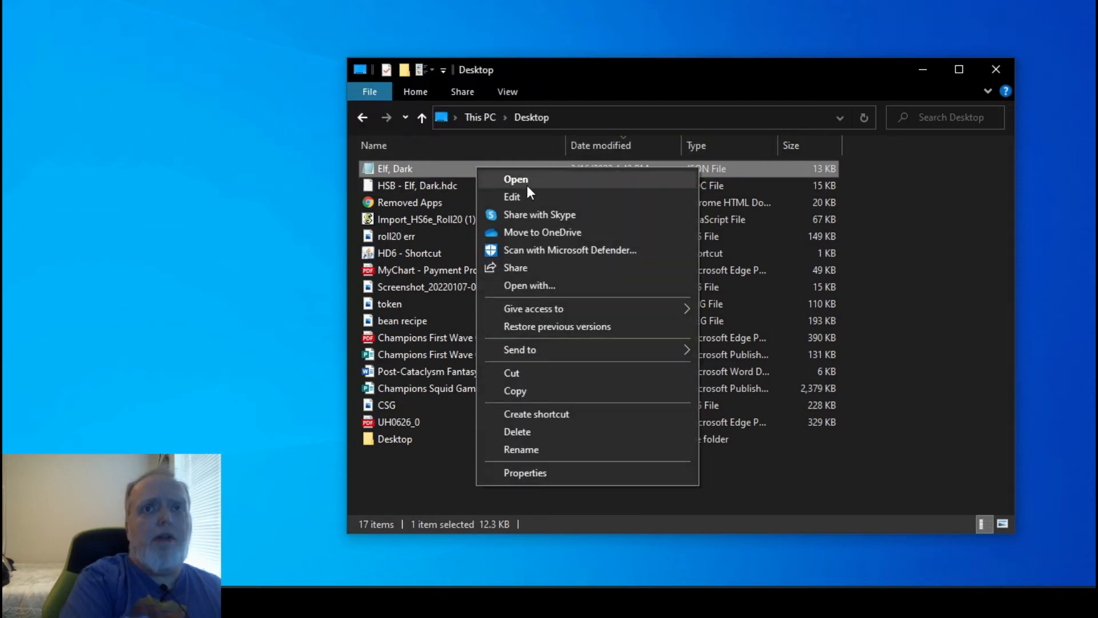
left_click(555, 286)
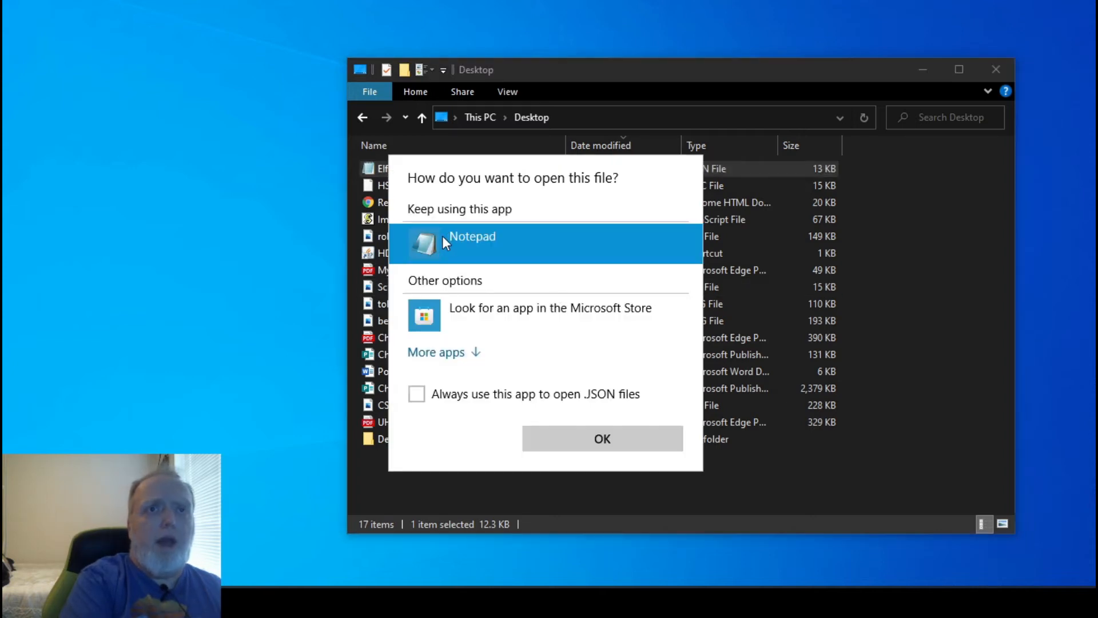
left_click(622, 444)
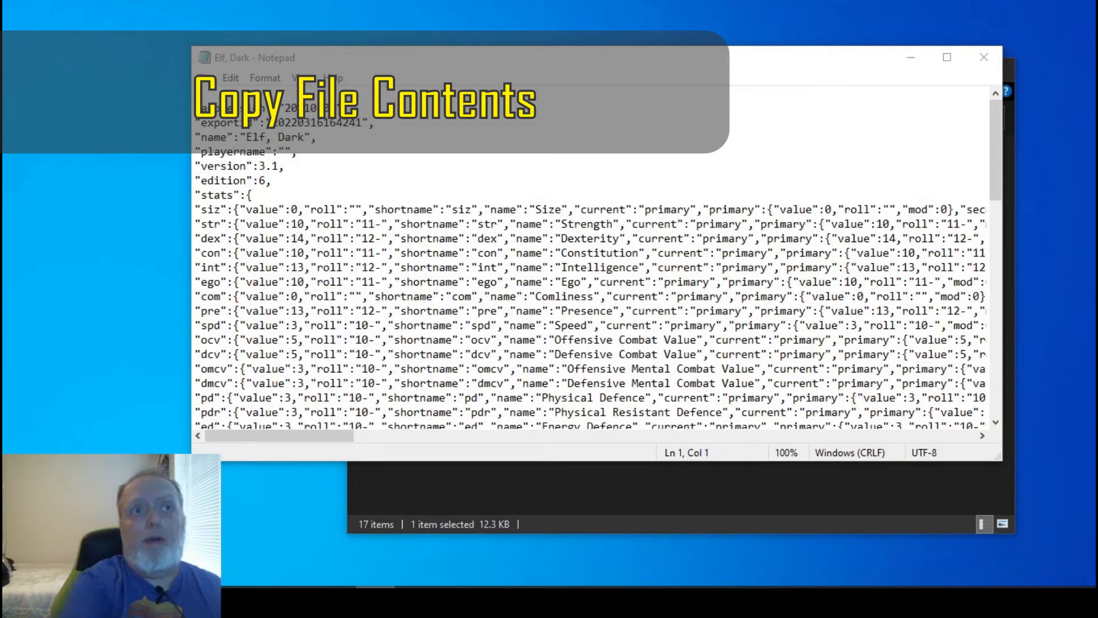
left_click(651, 313)
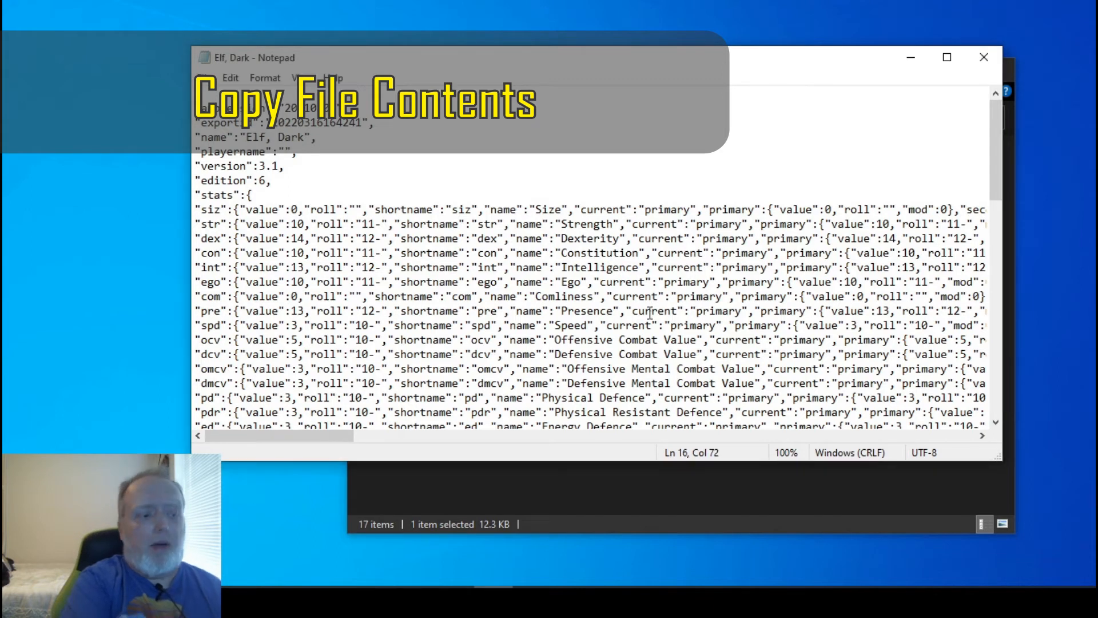
key("ctrl+a")
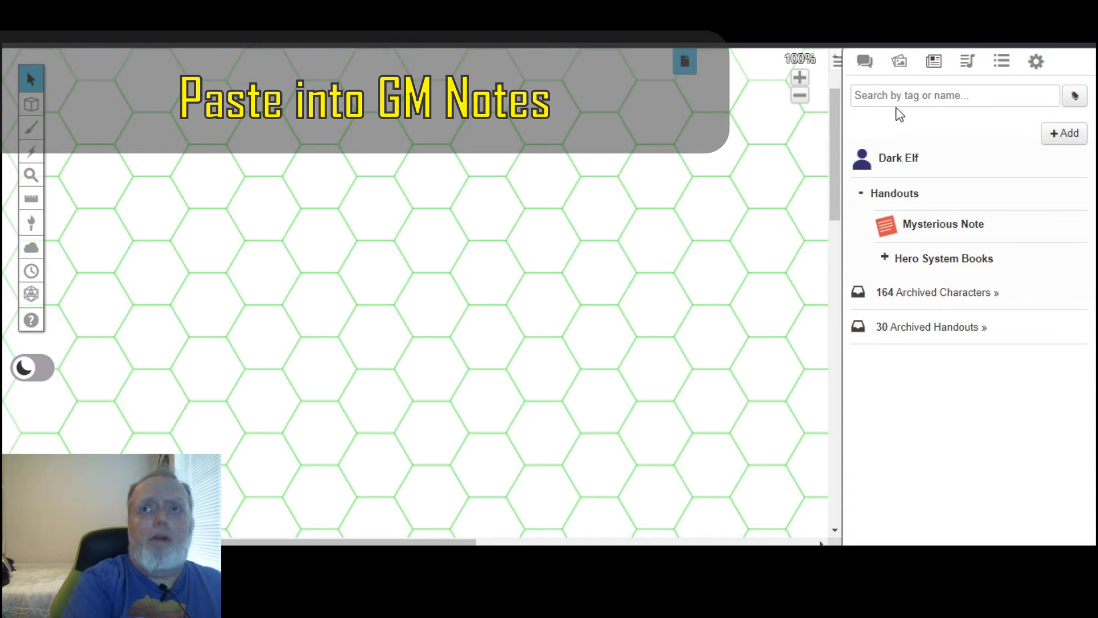
- In Roll20, edit the Dark Elf character, paste the copied JSON text into its GM Notes and save the changes
left_click(895, 163)
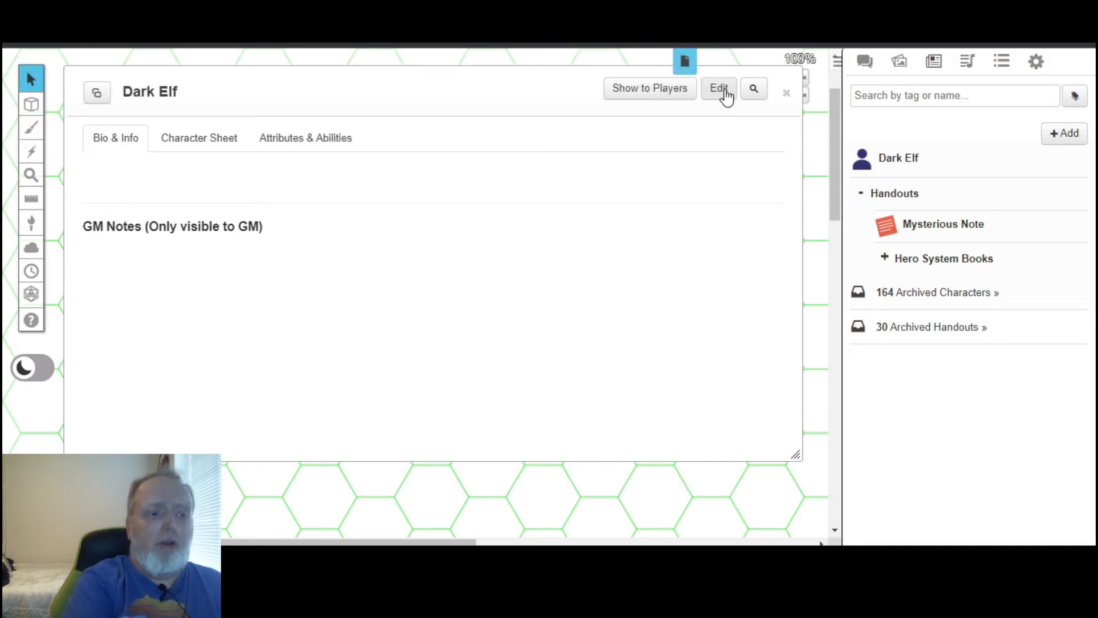
left_click(722, 89)
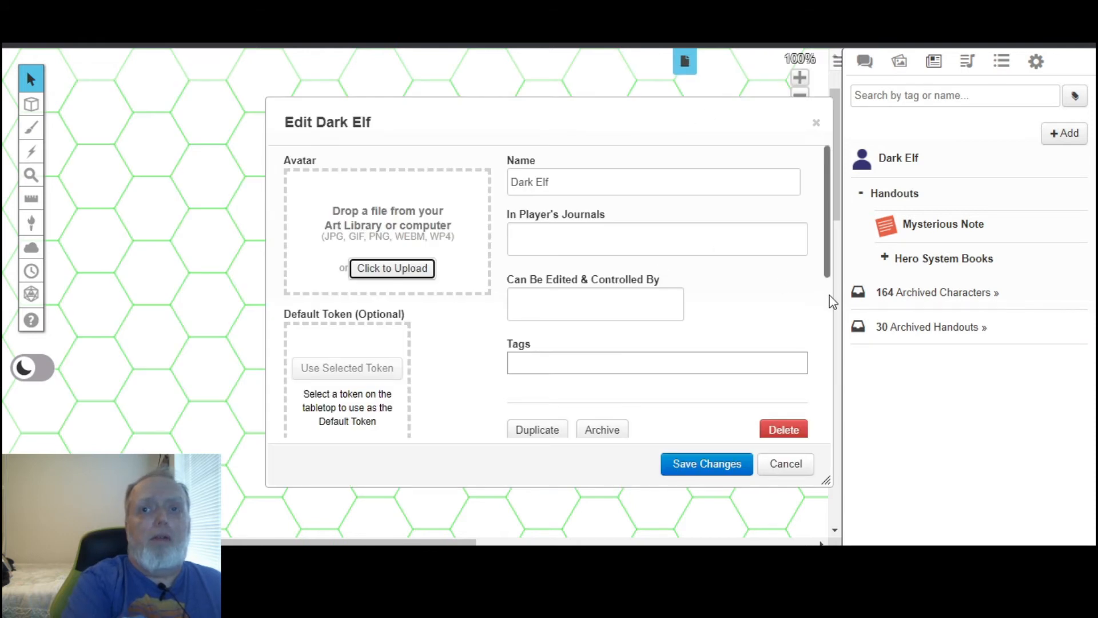
scroll(829, 295, "down", 5)
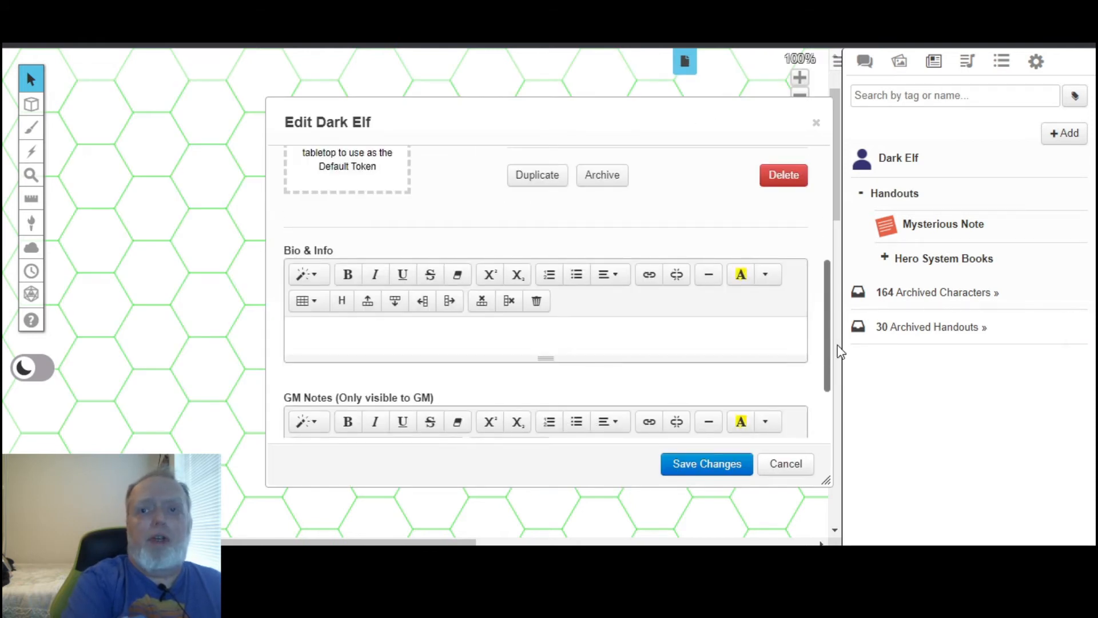
scroll(829, 411, "down", 2)
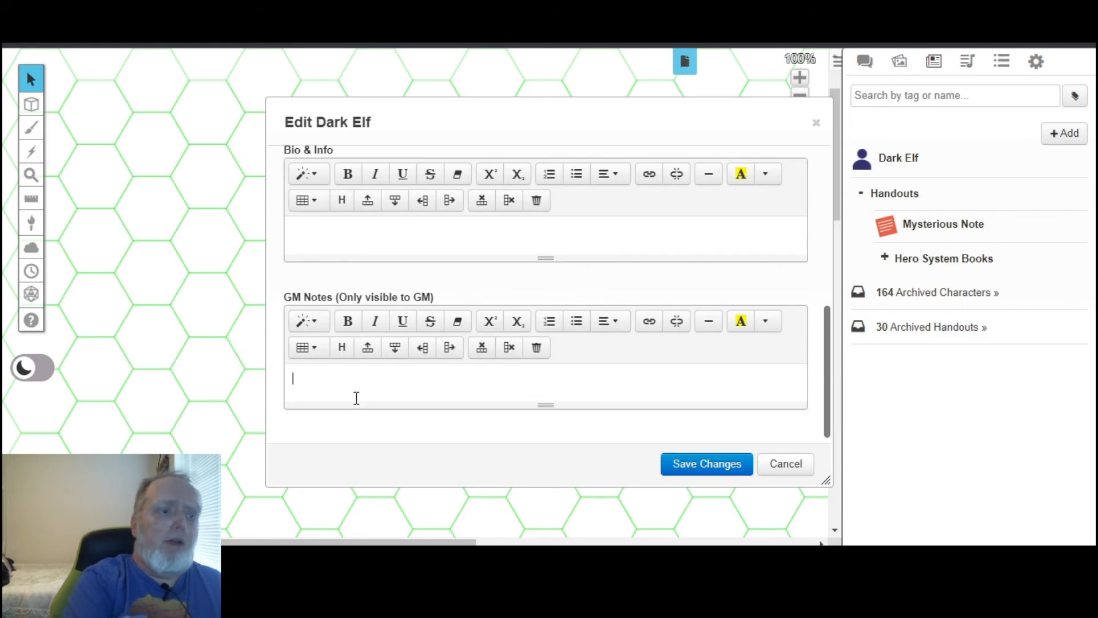
key("ctrl+v")
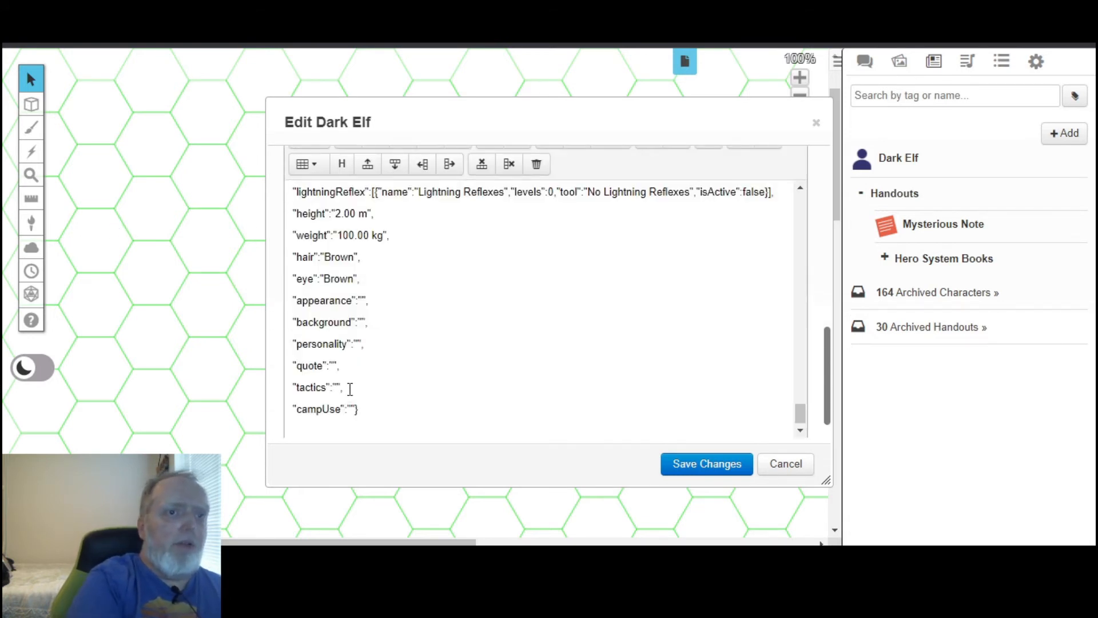
left_click(706, 464)
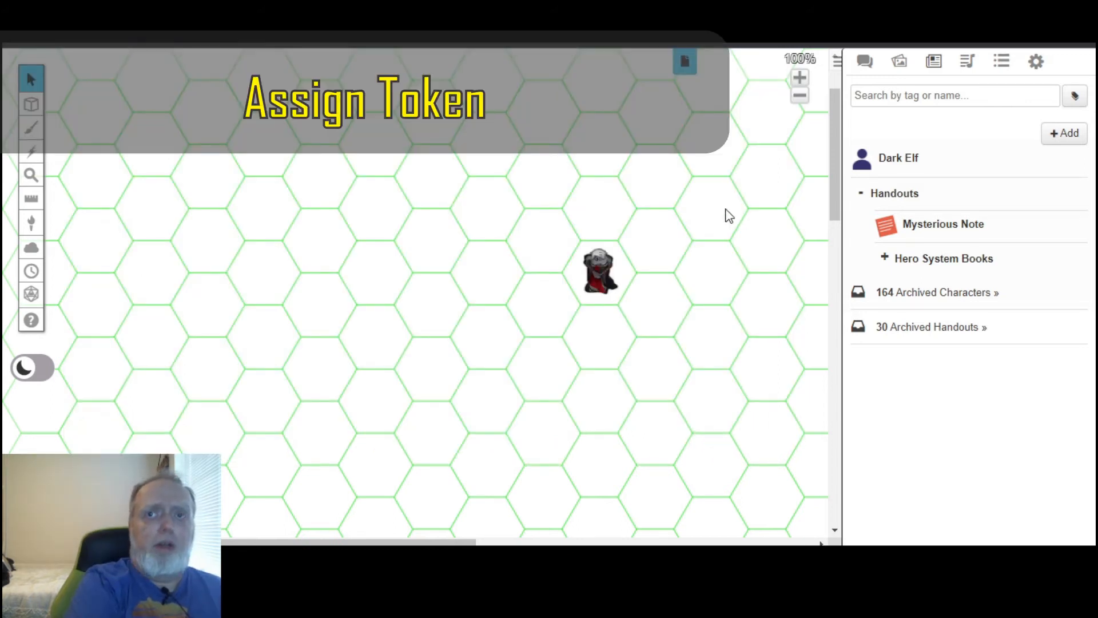
- Make the token on the map represent the Dark Elf character and turn on its nameplate
double_click(595, 284)
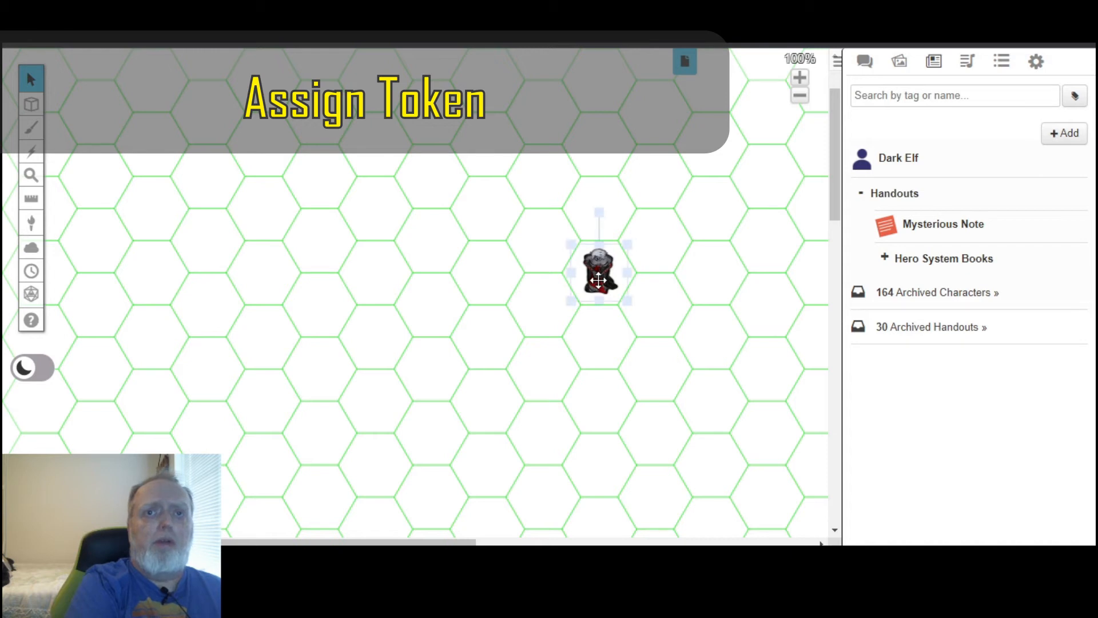
left_click(523, 255)
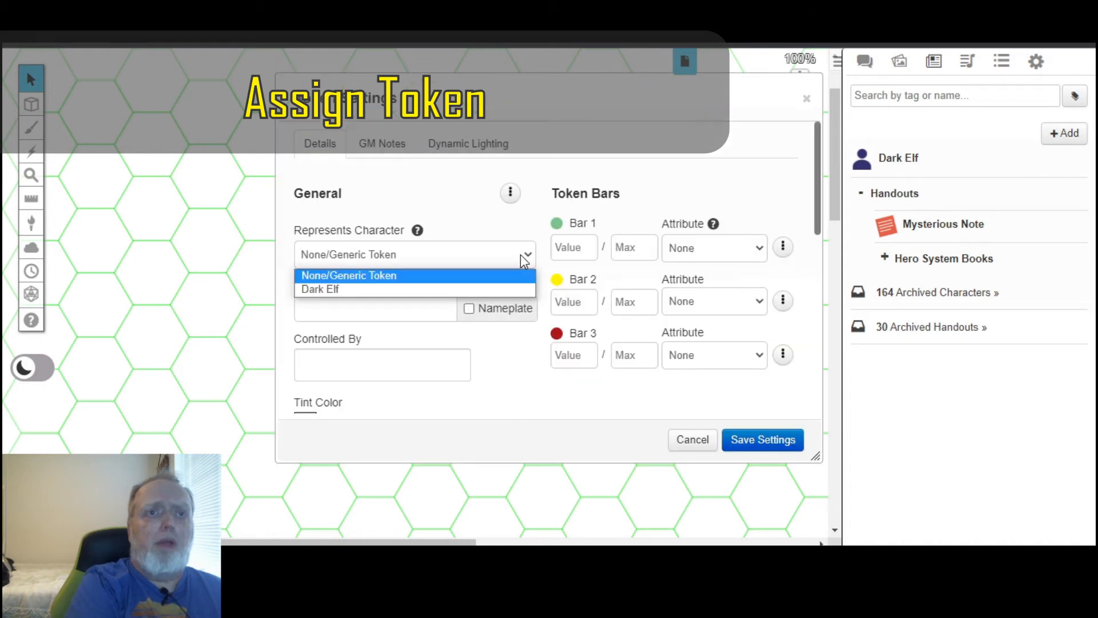
left_click(465, 289)
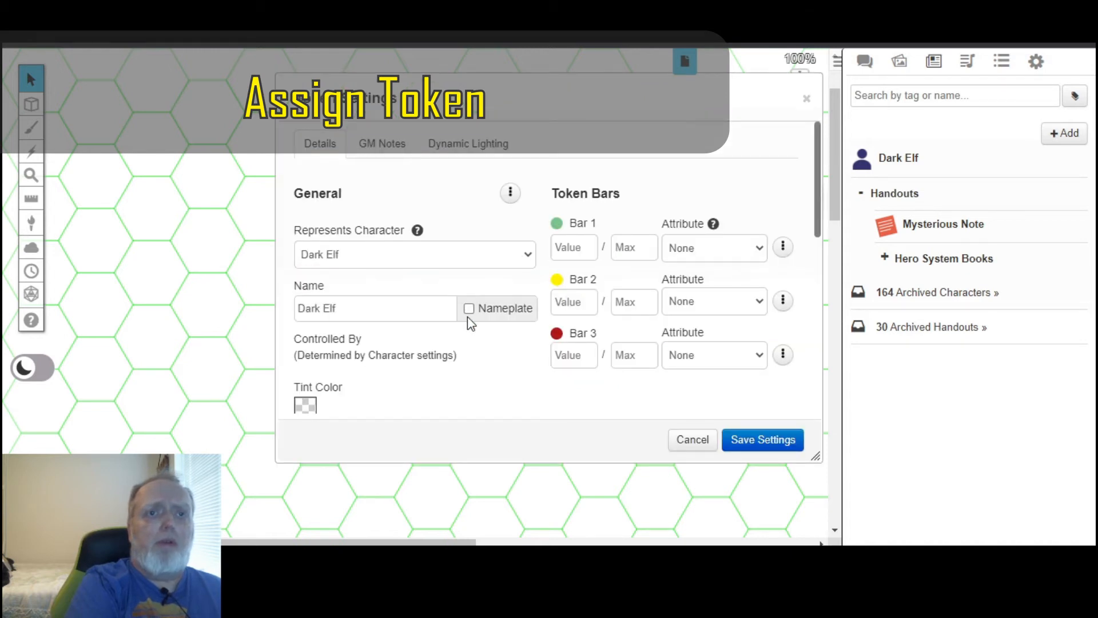
left_click(468, 313)
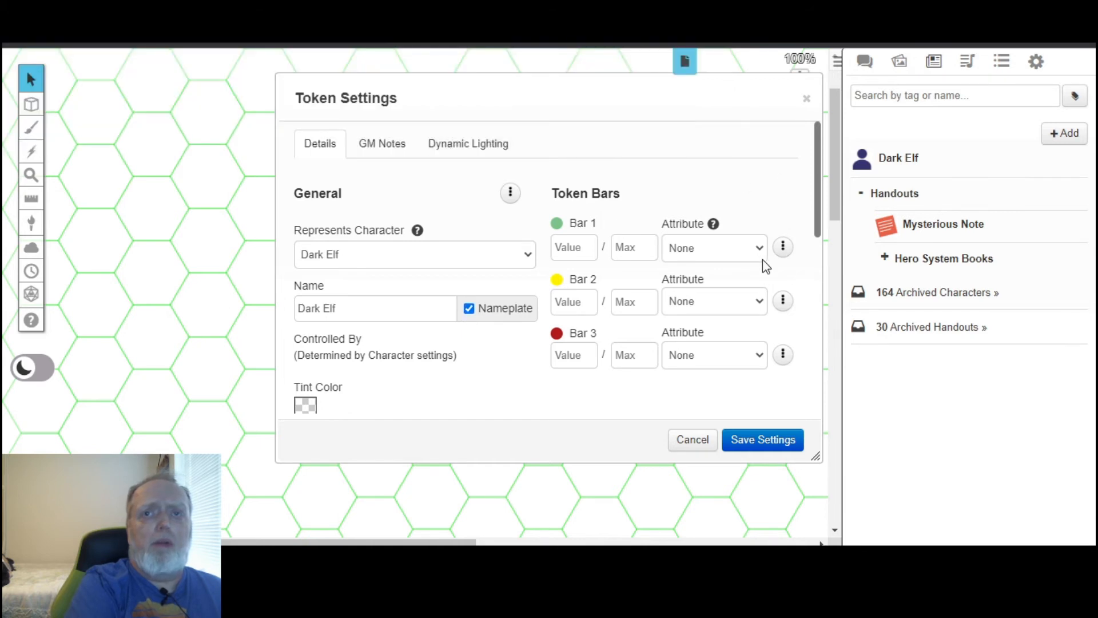
- Link the token's Bar 1 to STUN, Bar 2 to END and Bar 3 to BODY, and save the token settings
left_click(764, 252)
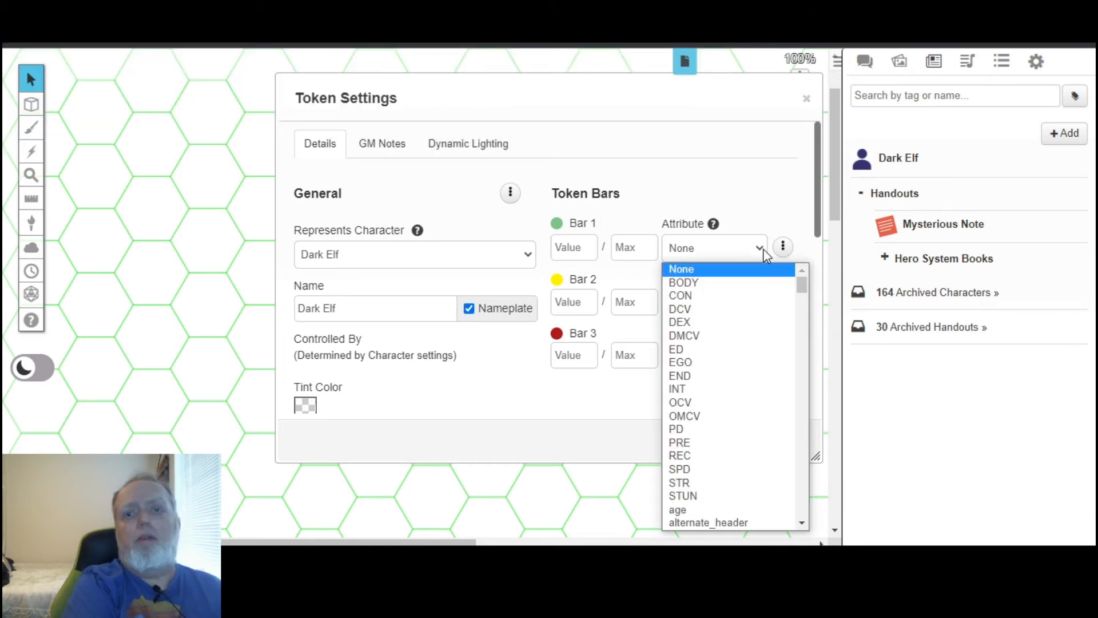
left_click(742, 500)
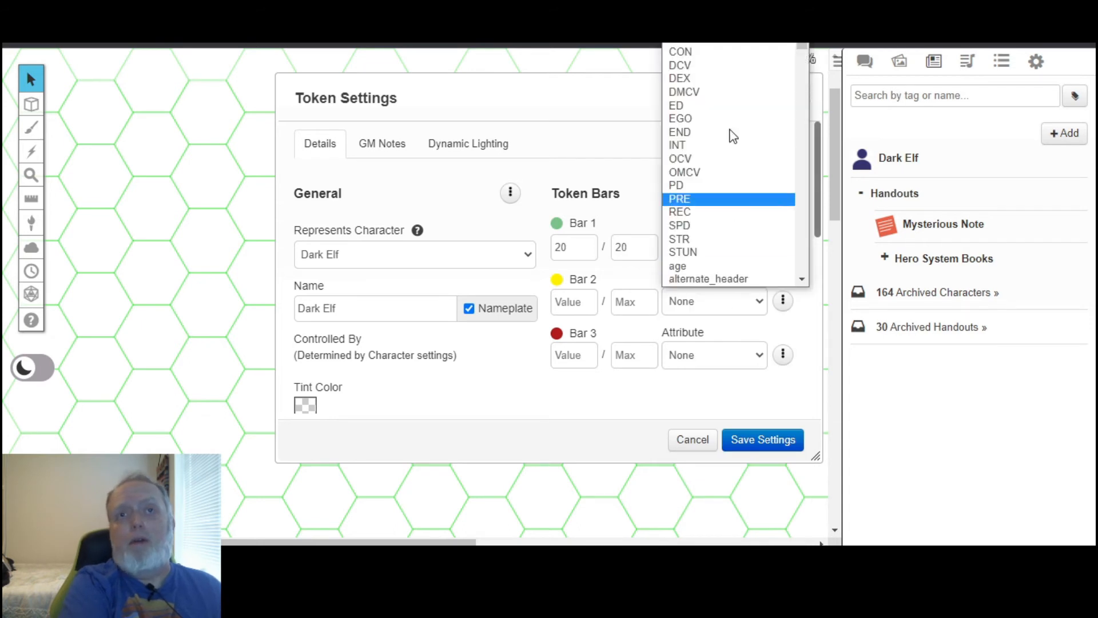
left_click(729, 129)
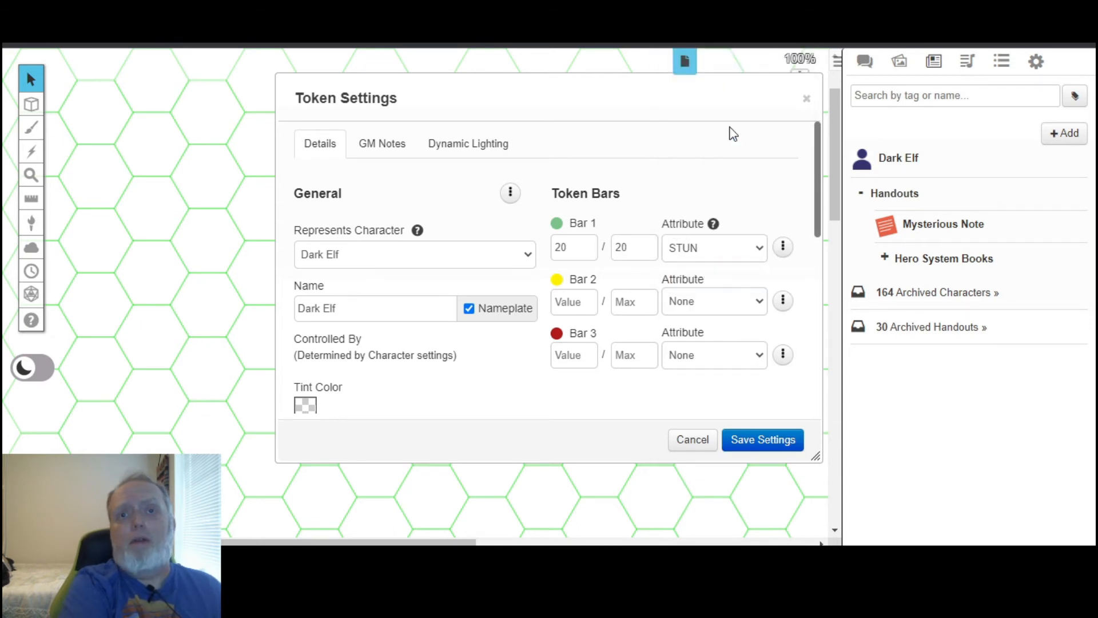
left_click(716, 351)
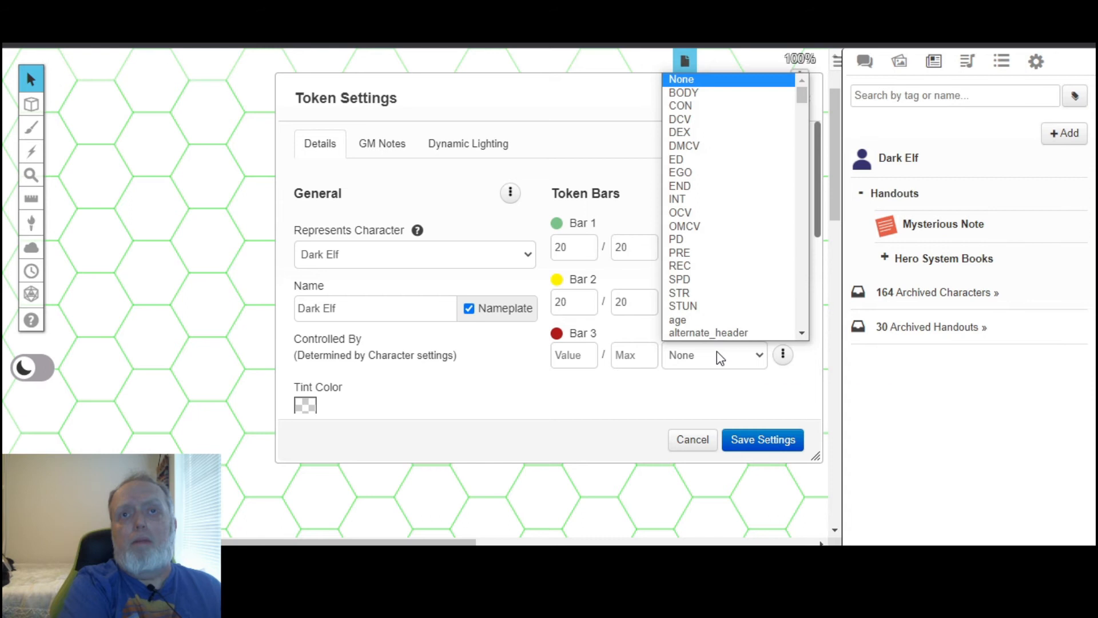
left_click(713, 93)
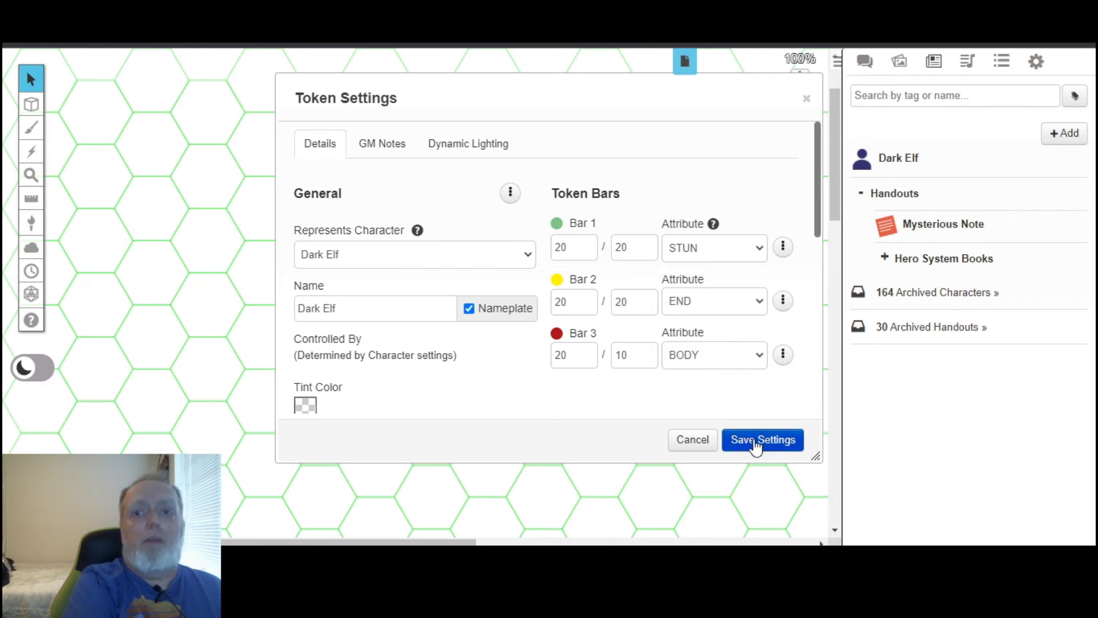
left_click(756, 440)
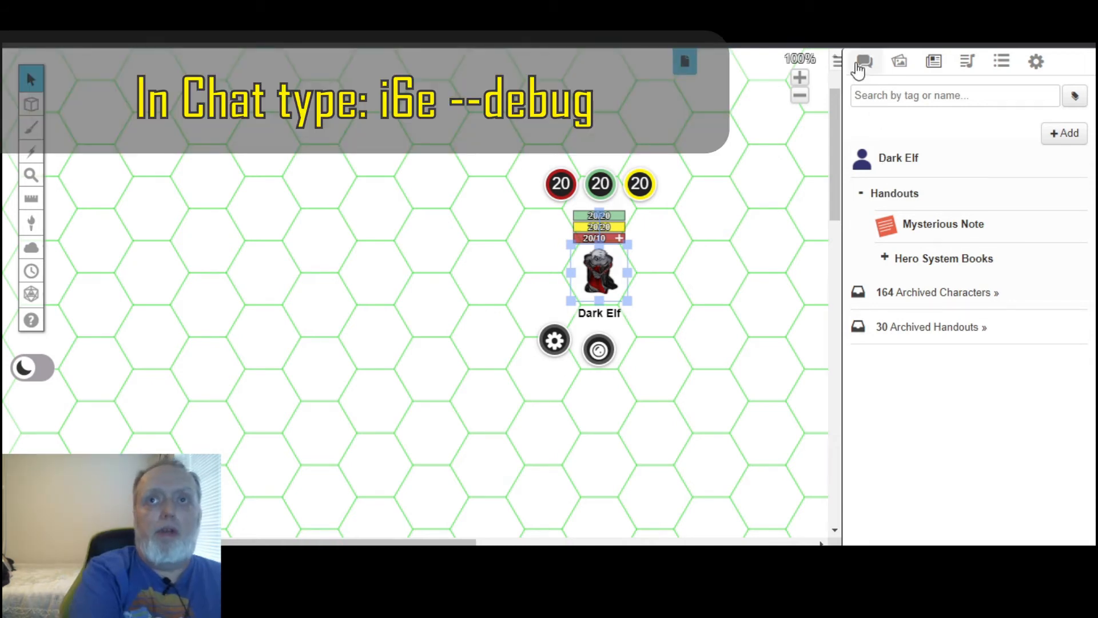
- Send the import command !i6e --debug in the chat with the Dark Elf token selected
left_click(857, 69)
left_click(969, 481)
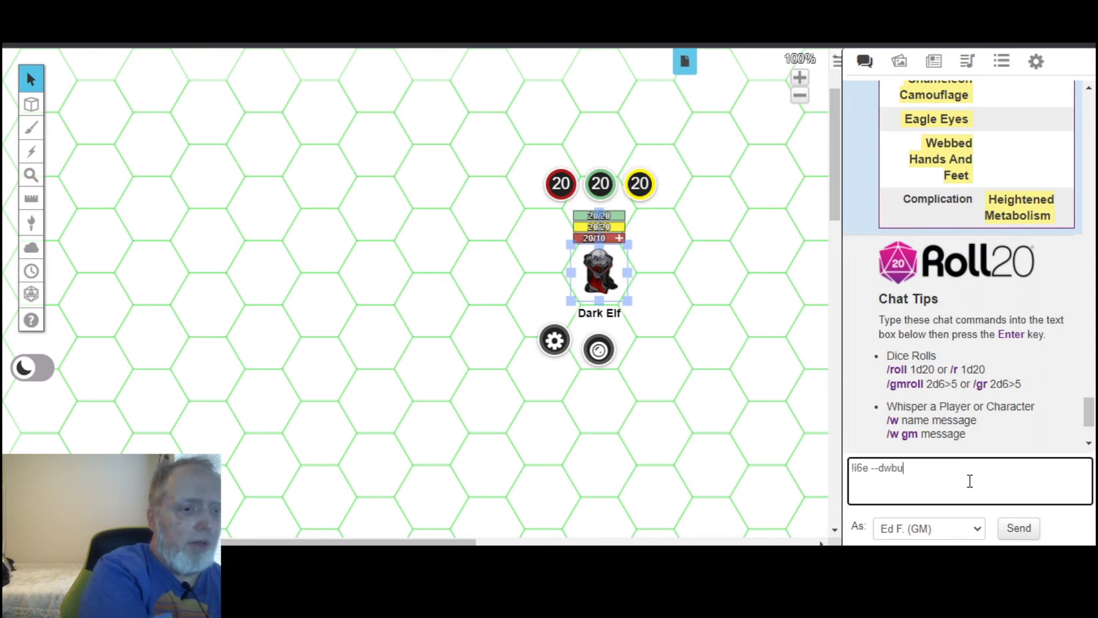
key("BackSpace")
key("BackSpace")
key("BackSpace")
type("ebug")
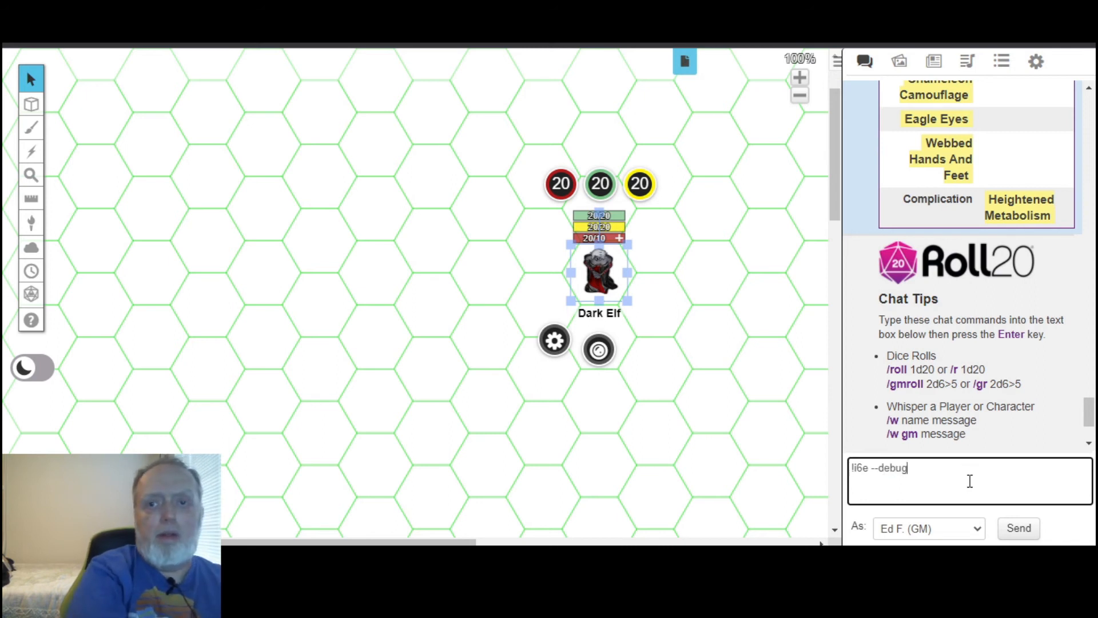
key("Return")
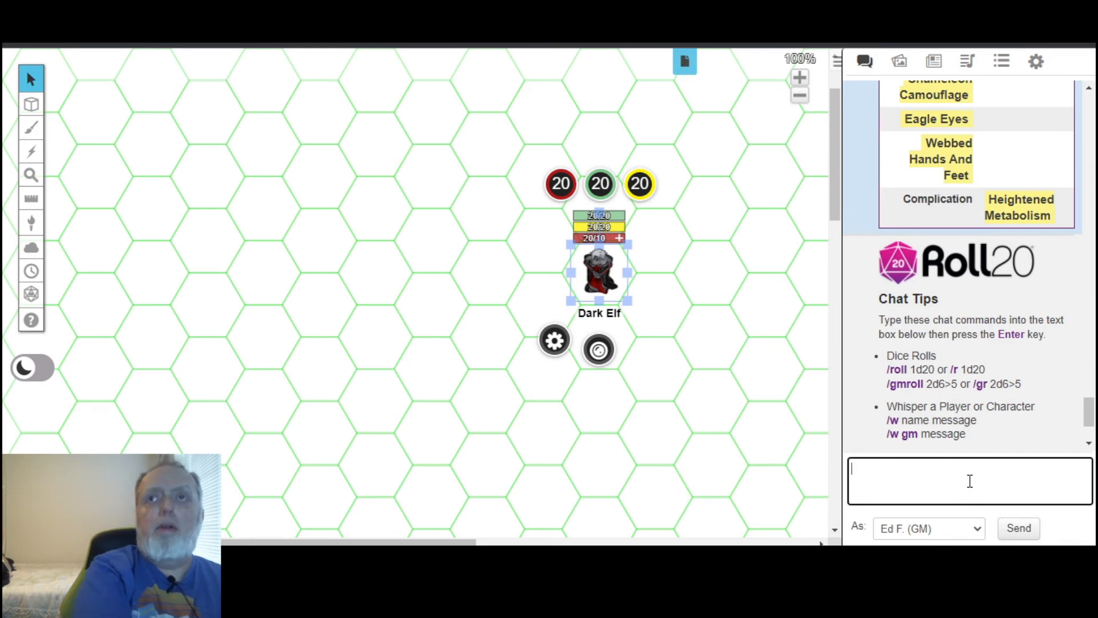
- Edit the Dark Elf character in the journal, use the selected token as its default token and save the changes
left_click(935, 65)
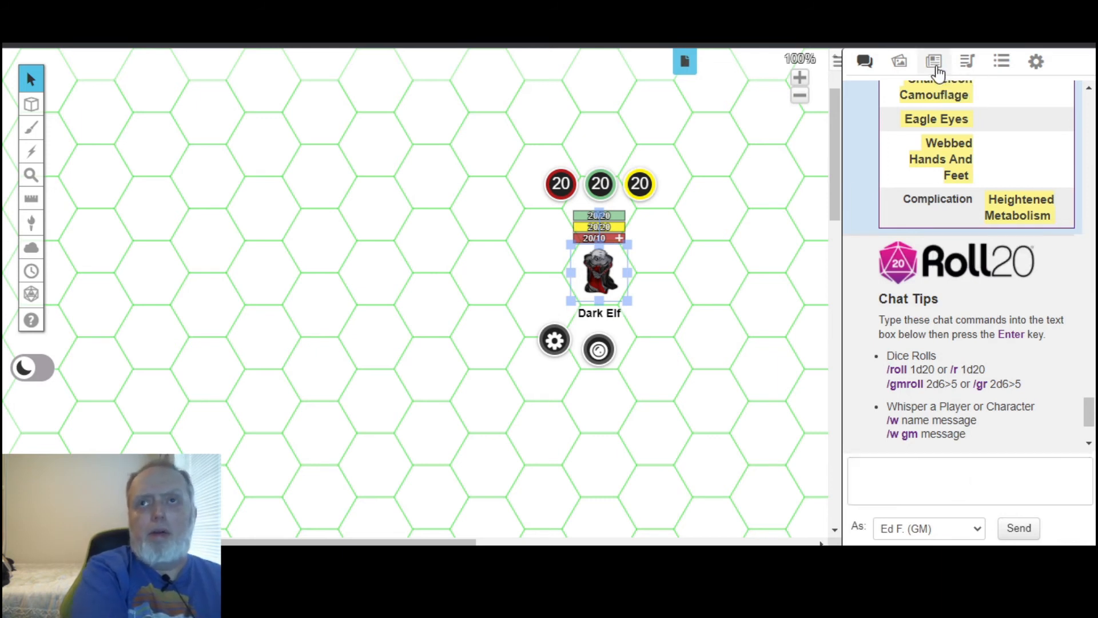
left_click(897, 158)
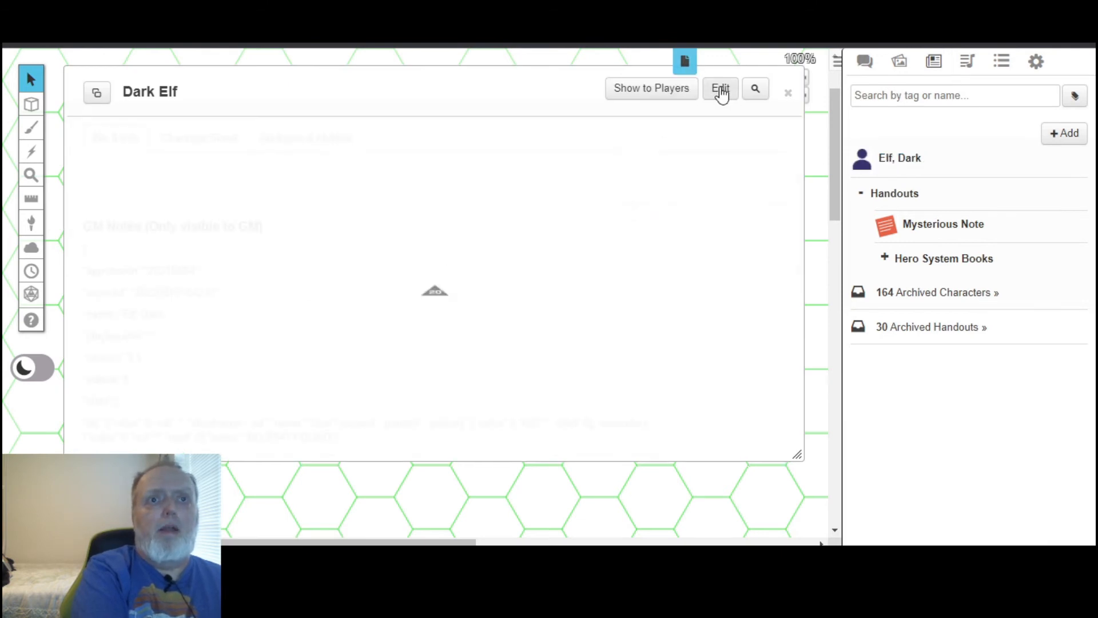
left_click(721, 90)
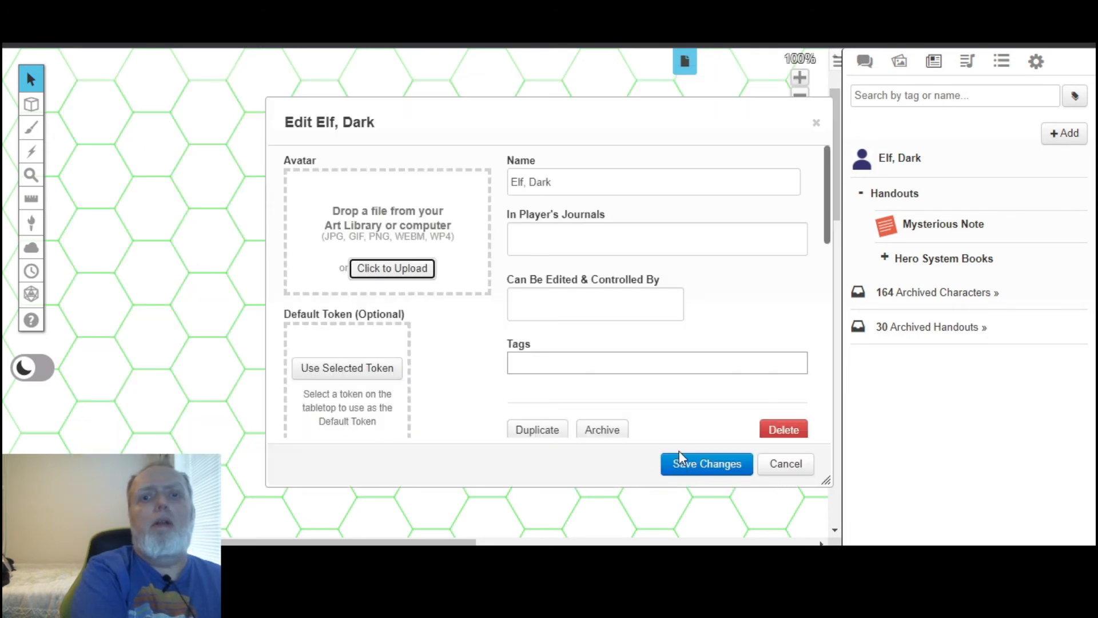
left_click(334, 370)
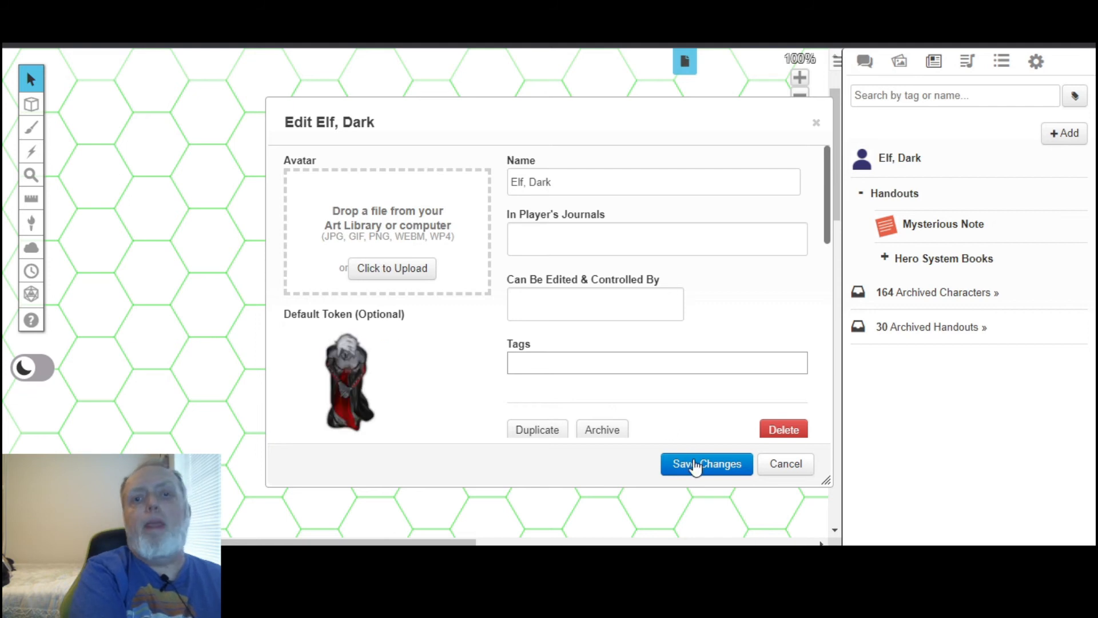
left_click(694, 465)
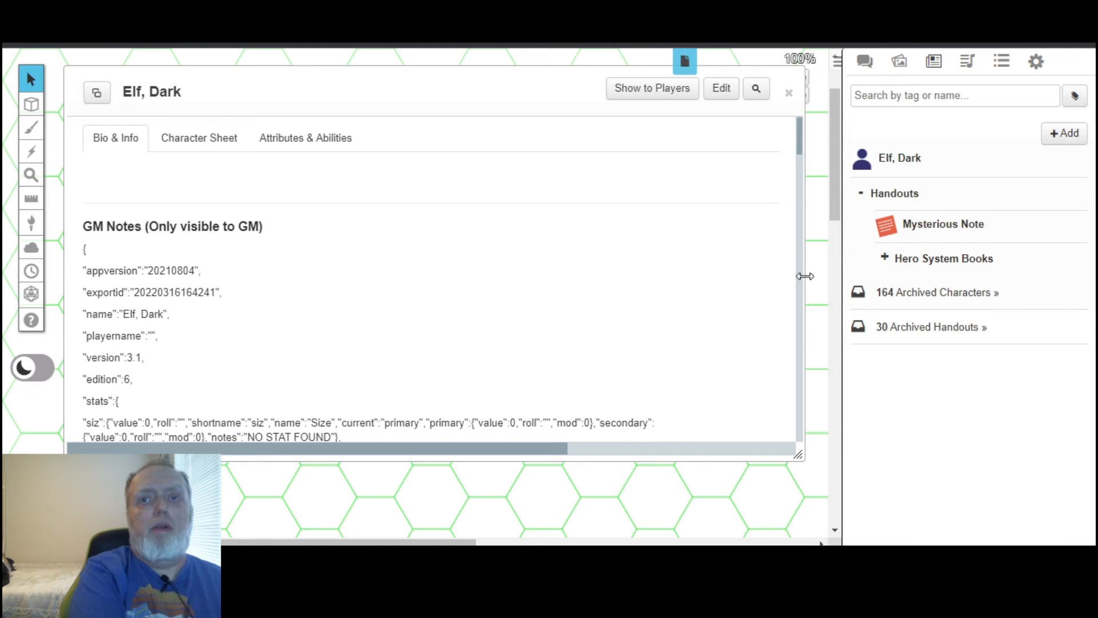
- Bring up the imported character sheet and examine its core characteristics, hit location chart, defenses and movement
left_click_drag(804, 308, 506, 79)
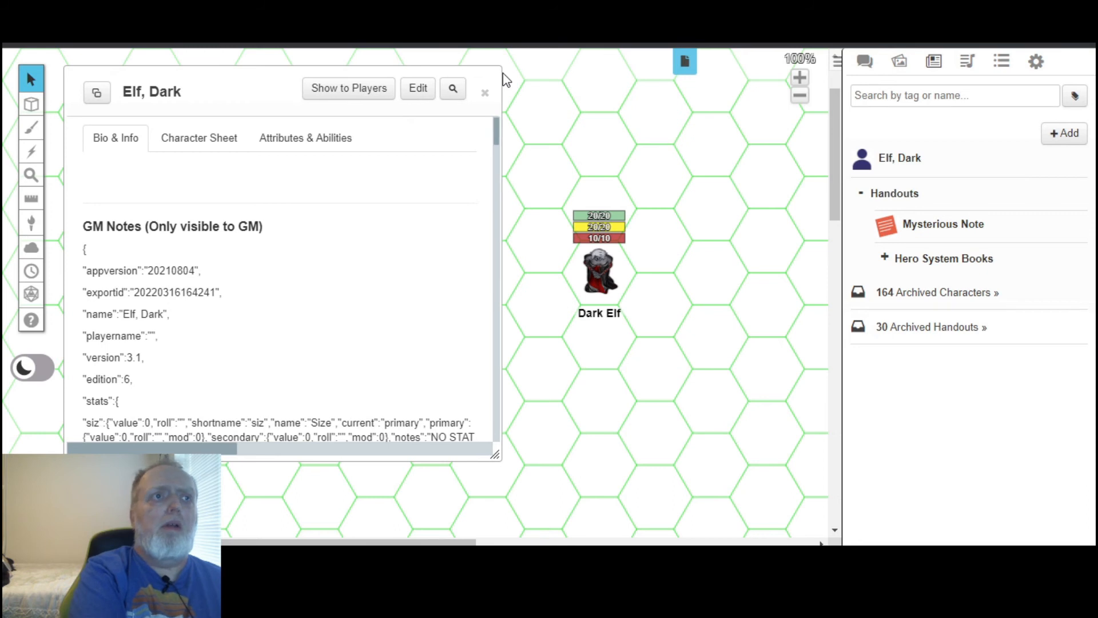
left_click(211, 153)
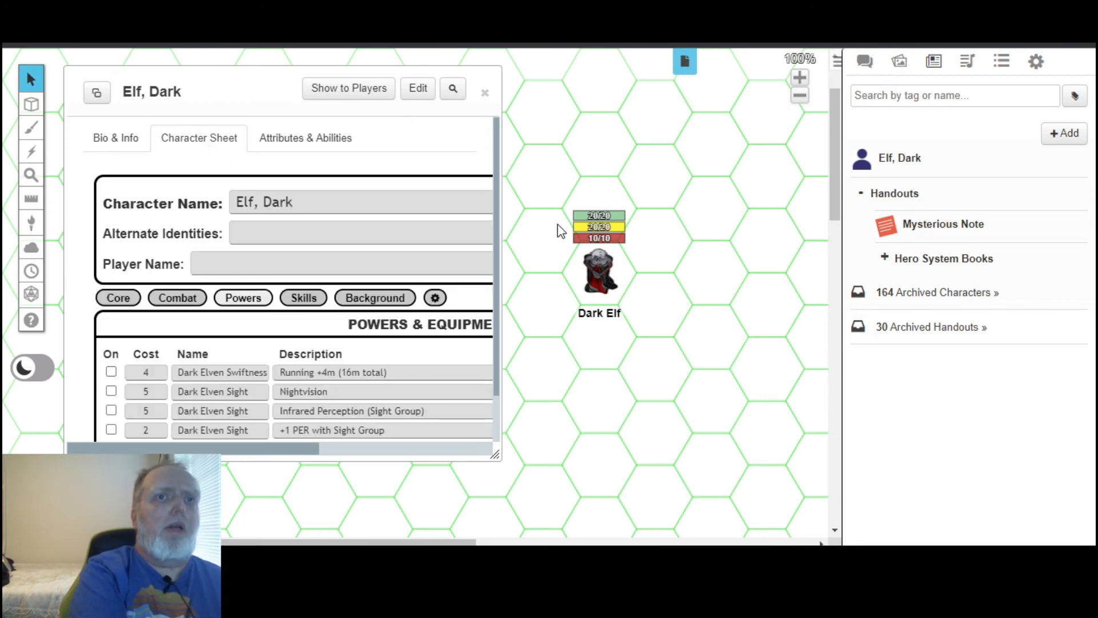
left_click_drag(503, 264, 800, 209)
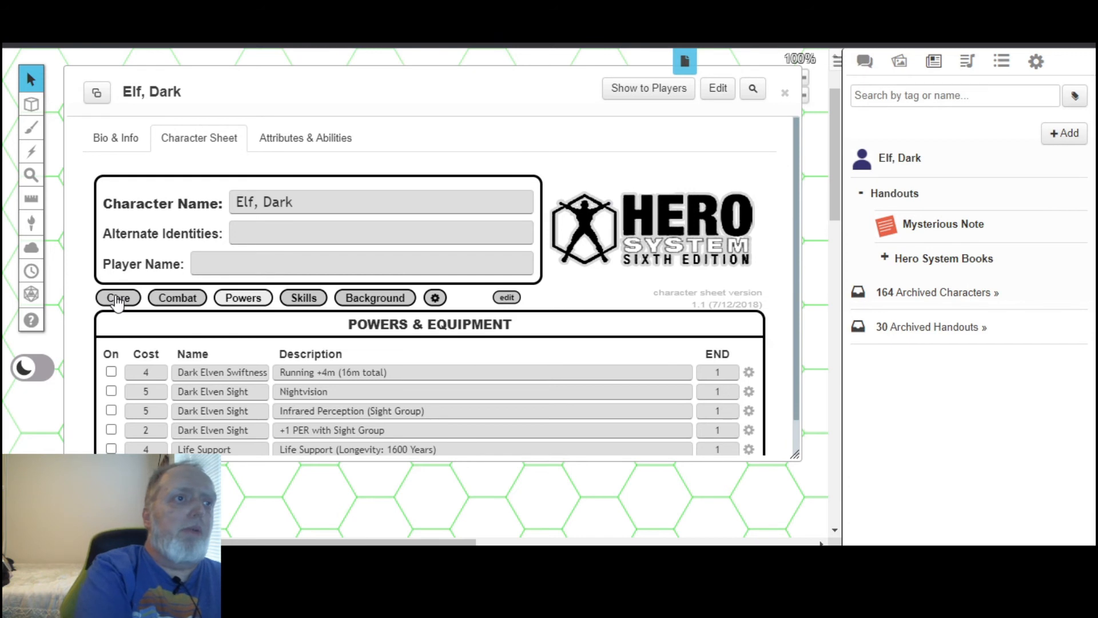
left_click(117, 299)
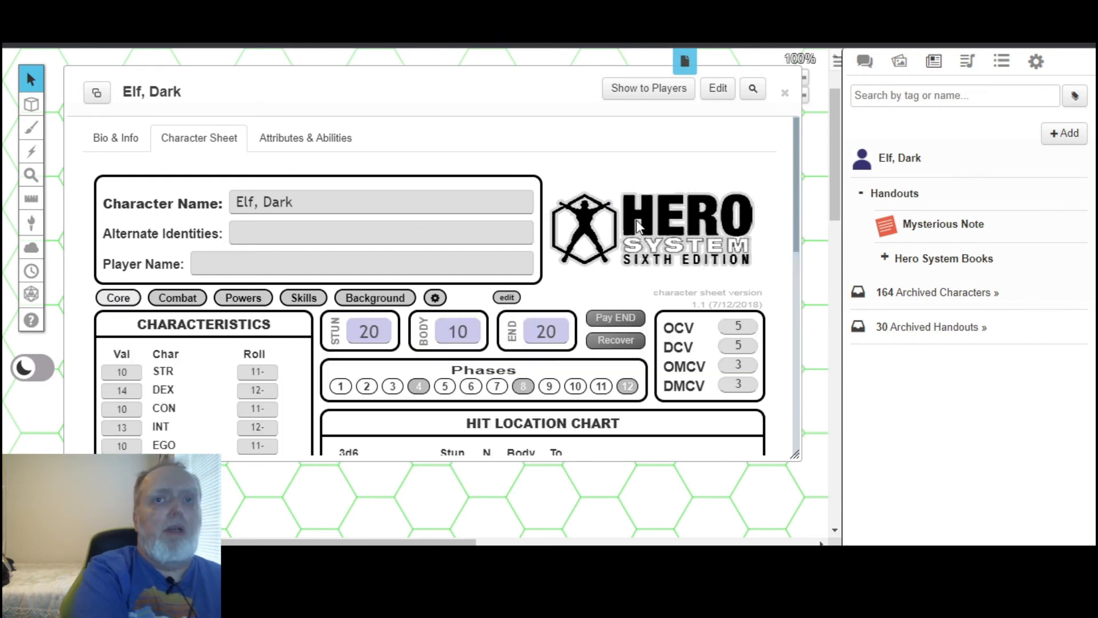
left_click_drag(797, 197, 827, 289)
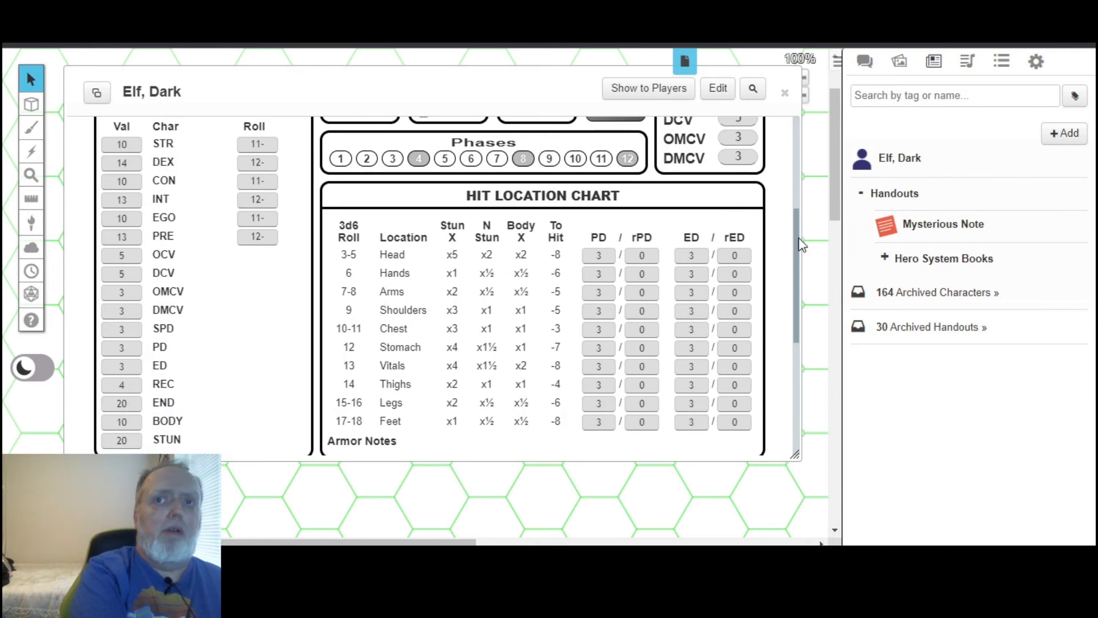
scroll(801, 254, "down", 5)
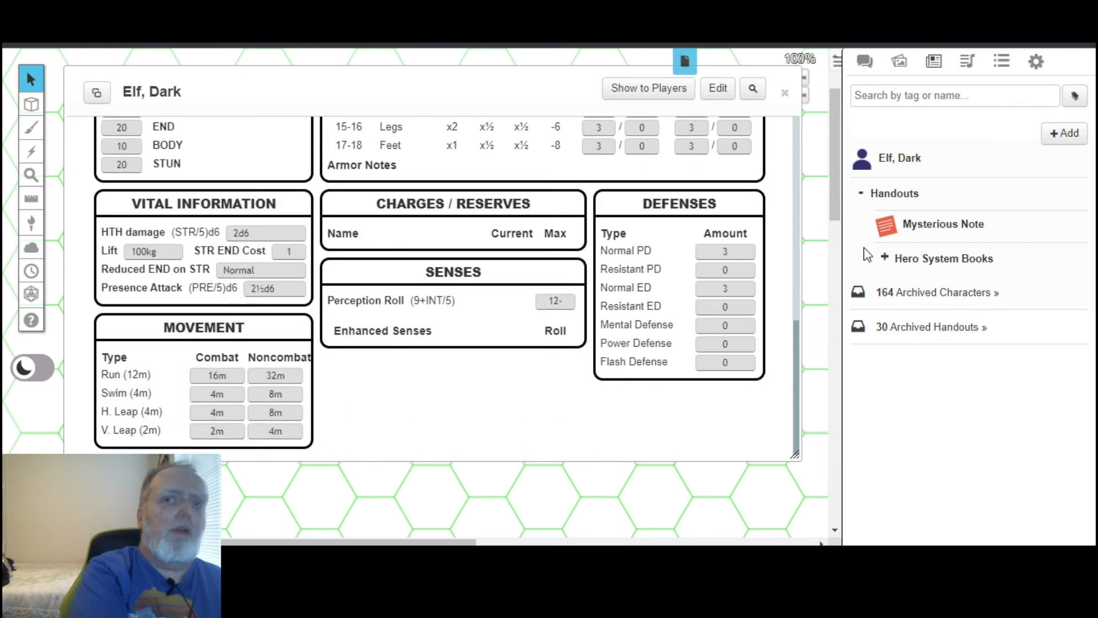
left_click_drag(796, 375, 788, 218)
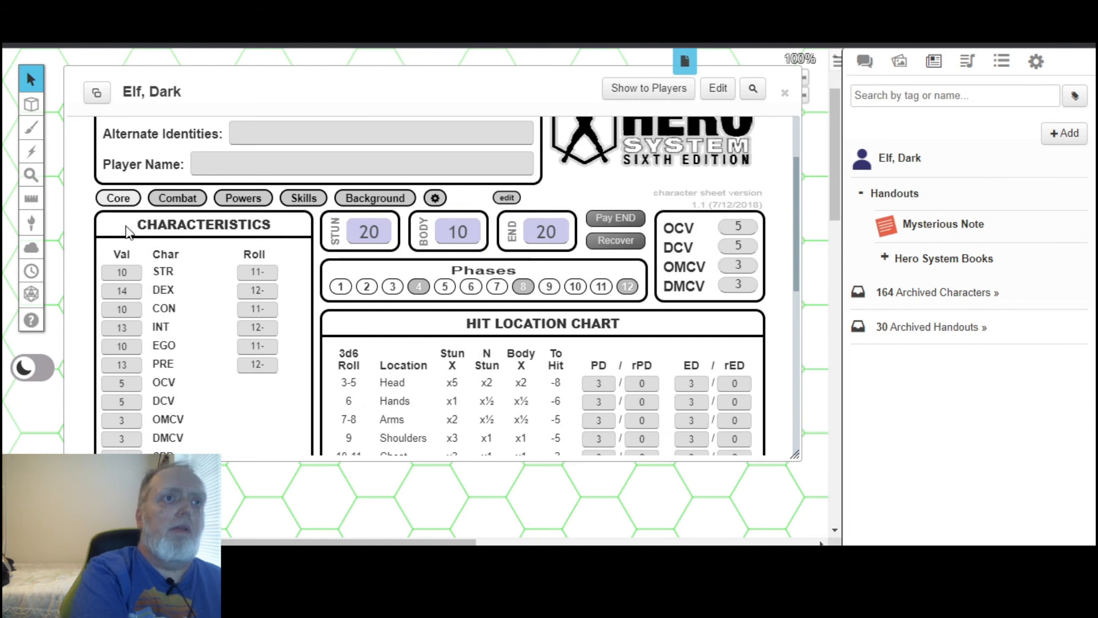
- Examine the sheet's attacks, maneuvers and combat modifiers, and recheck the core vital information, senses and defenses
left_click(190, 204)
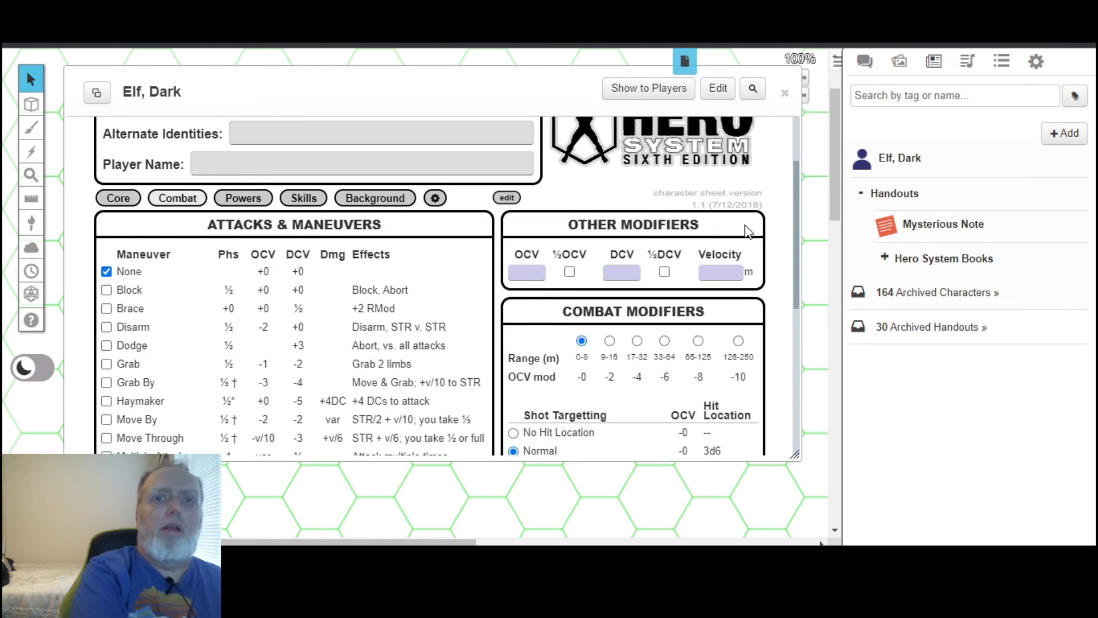
left_click_drag(799, 202, 805, 239)
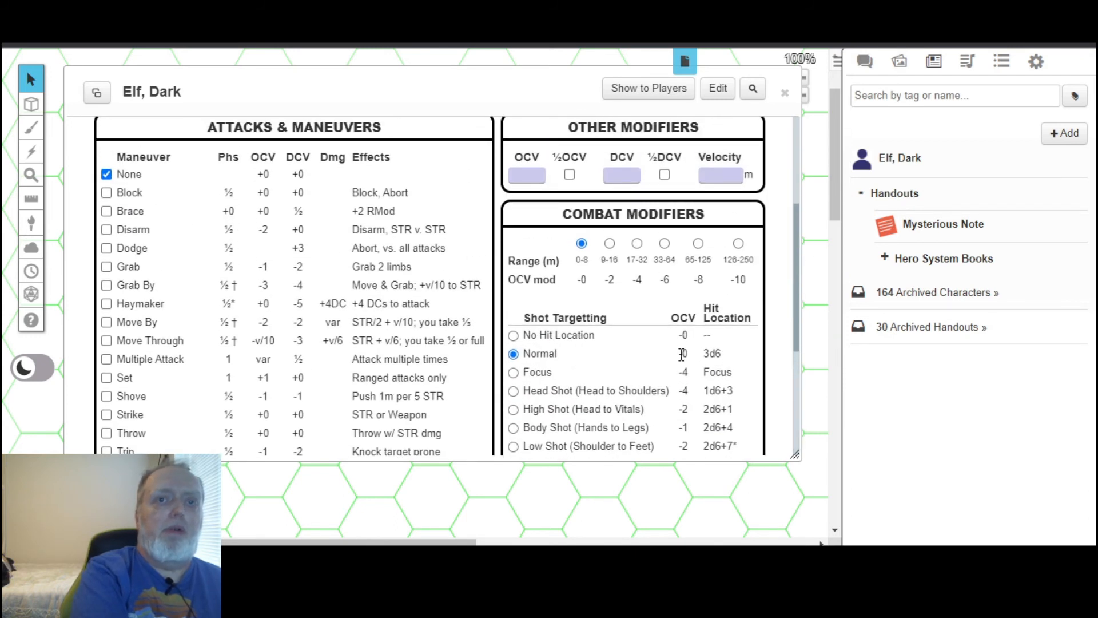
left_click_drag(796, 266, 794, 234)
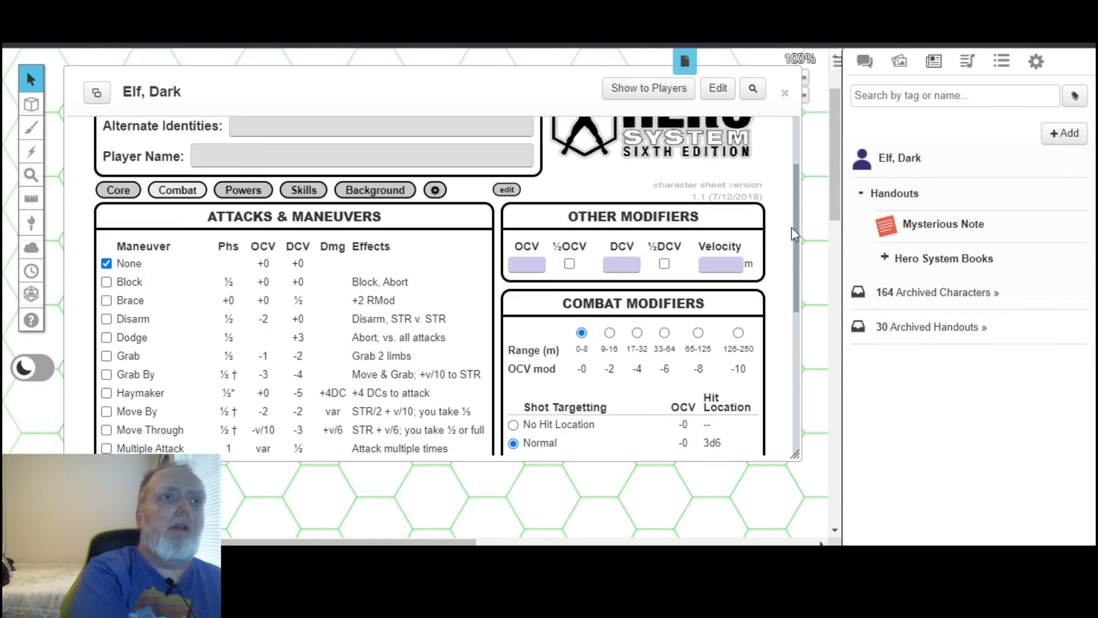
left_click(263, 190)
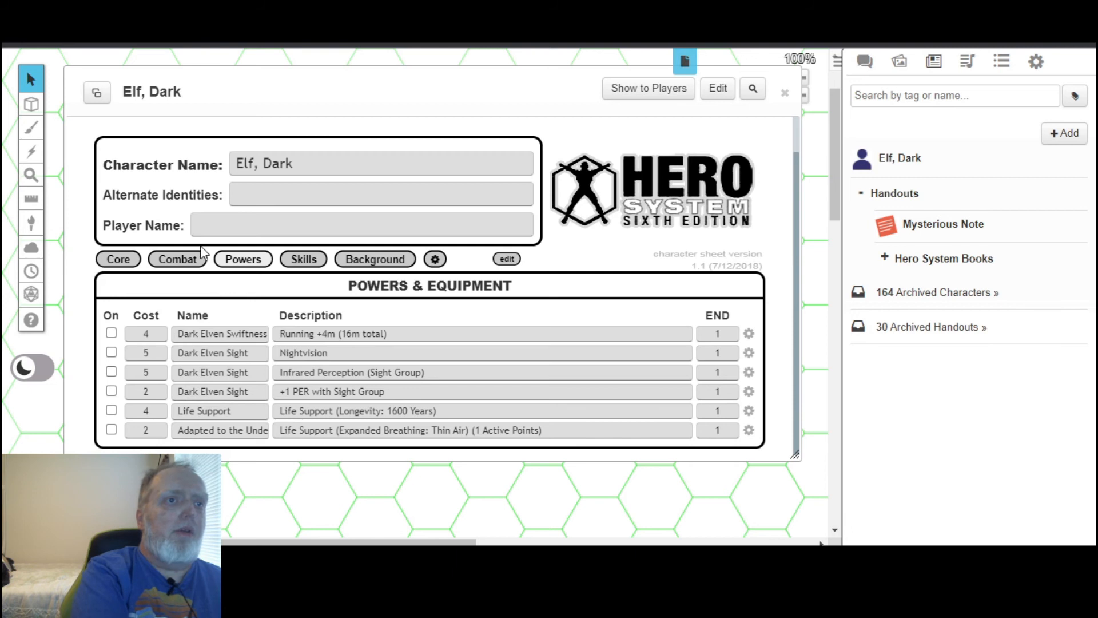
left_click(116, 261)
left_click_drag(794, 165, 848, 339)
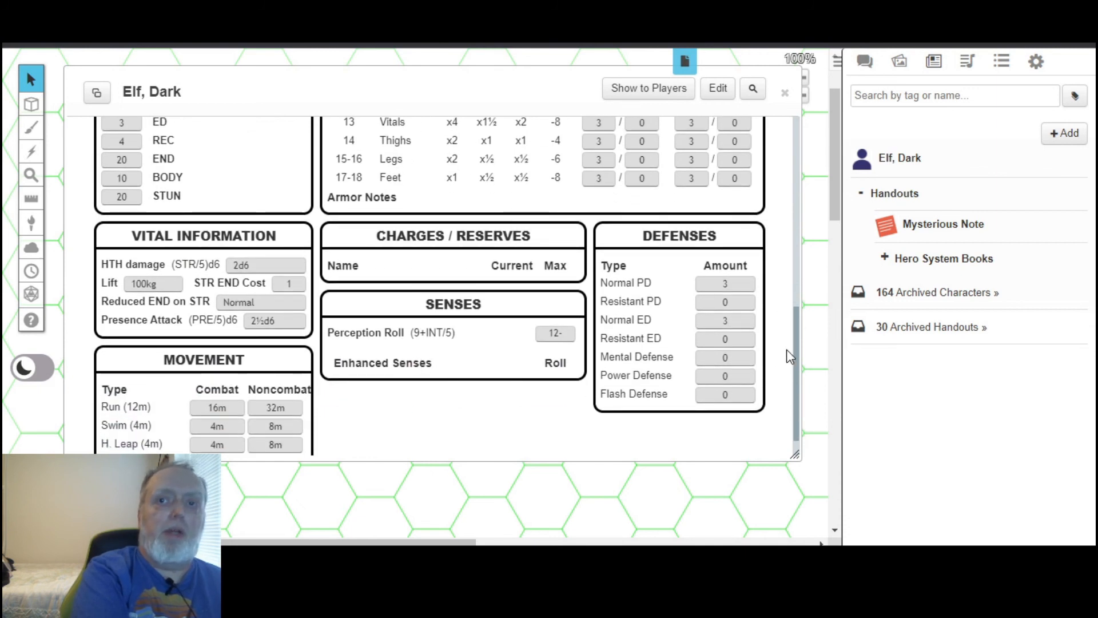
left_click_drag(794, 348, 768, 211)
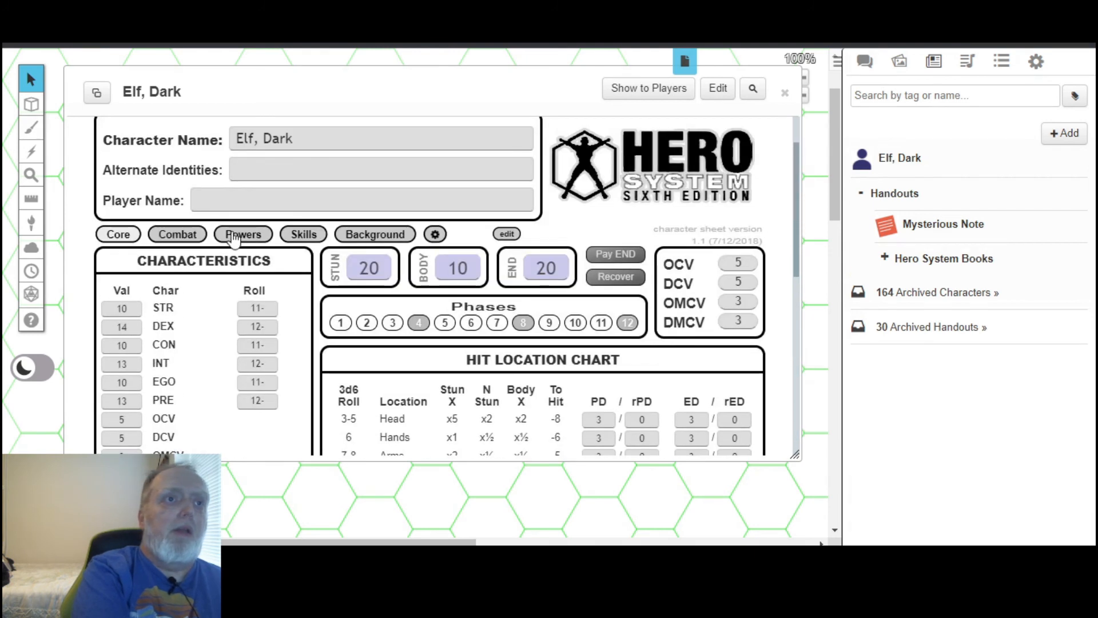
- Examine the character's powers and equipment, skills and talents, and background details down to the matching complications
left_click(234, 236)
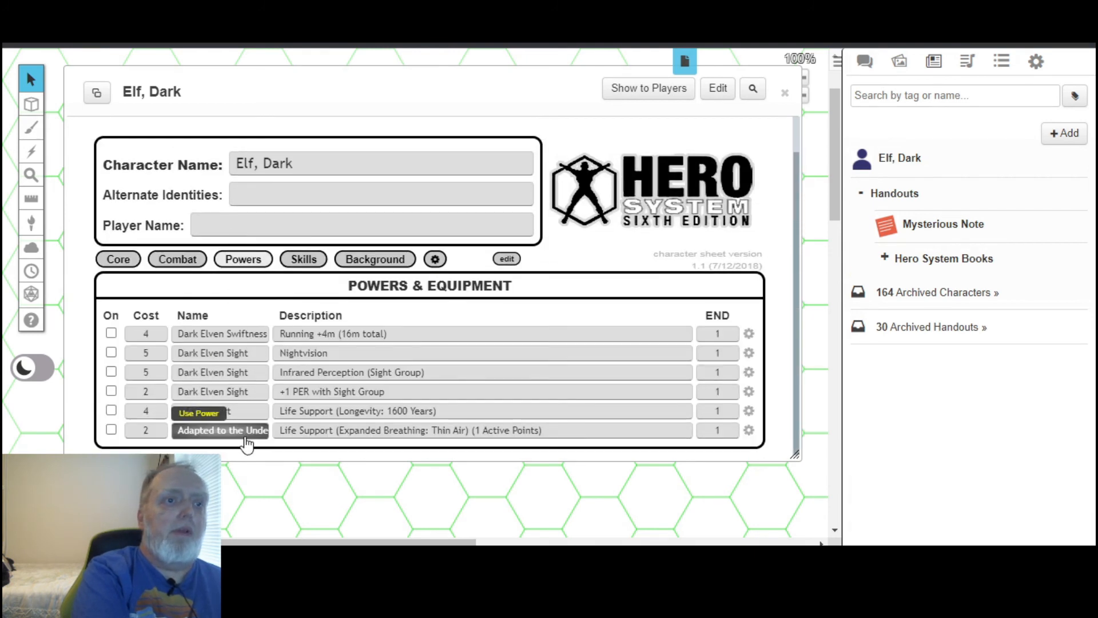
left_click(298, 260)
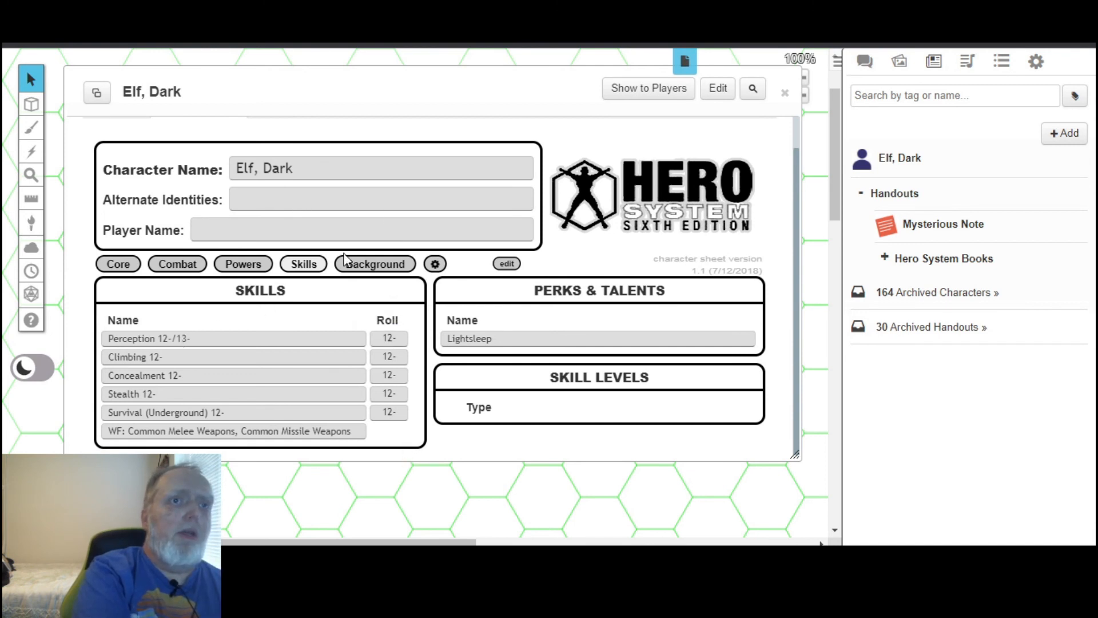
left_click(365, 266)
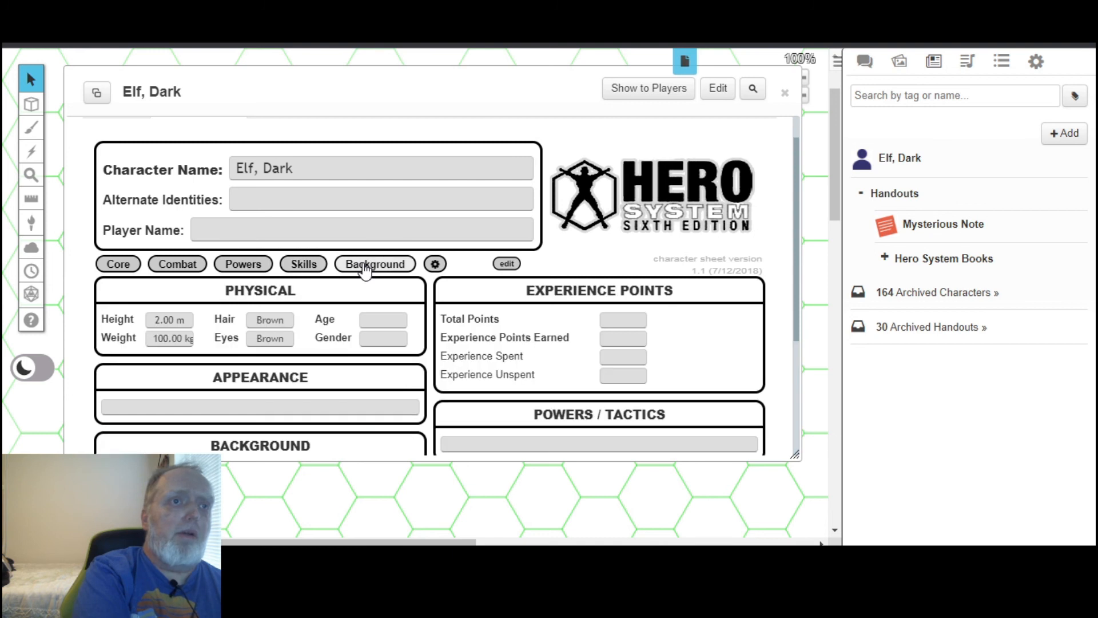
left_click(243, 264)
left_click(304, 264)
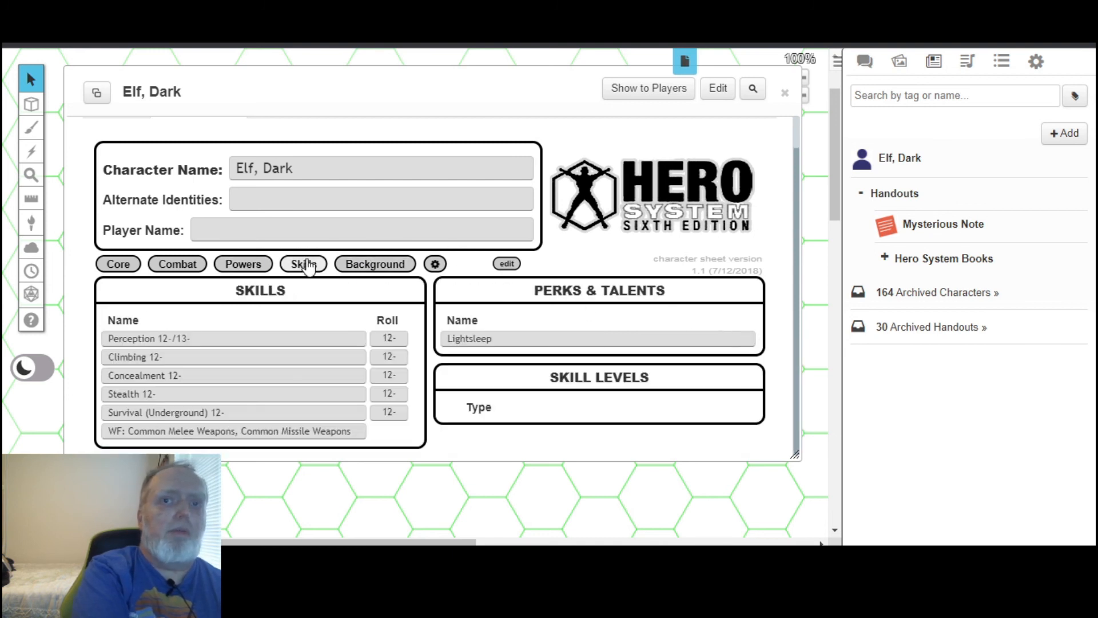
left_click(397, 269)
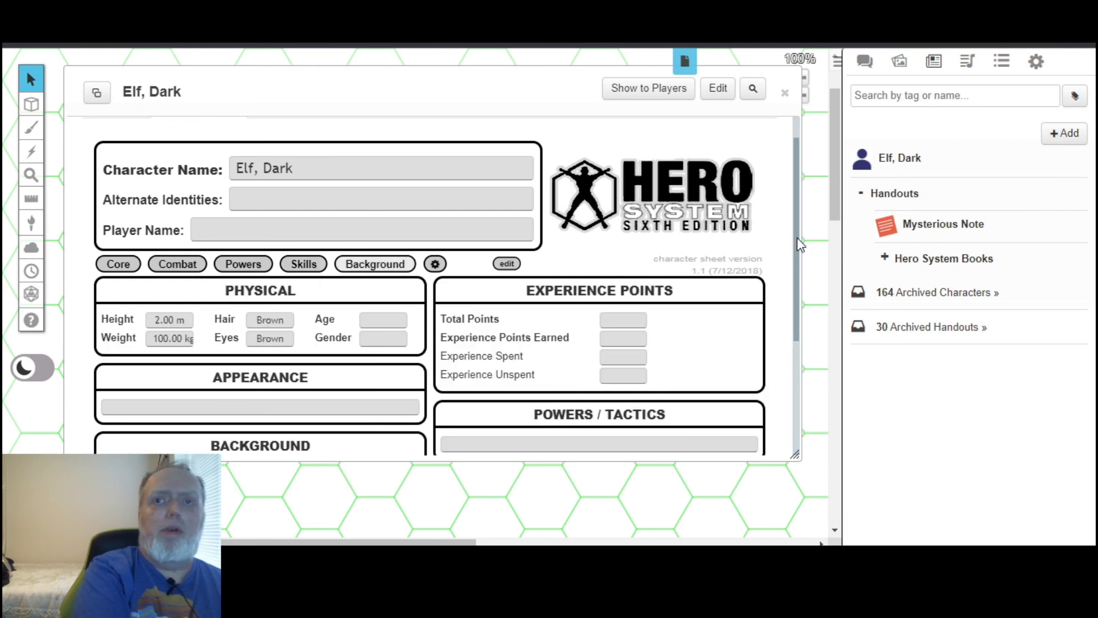
scroll(799, 245, "down", 3)
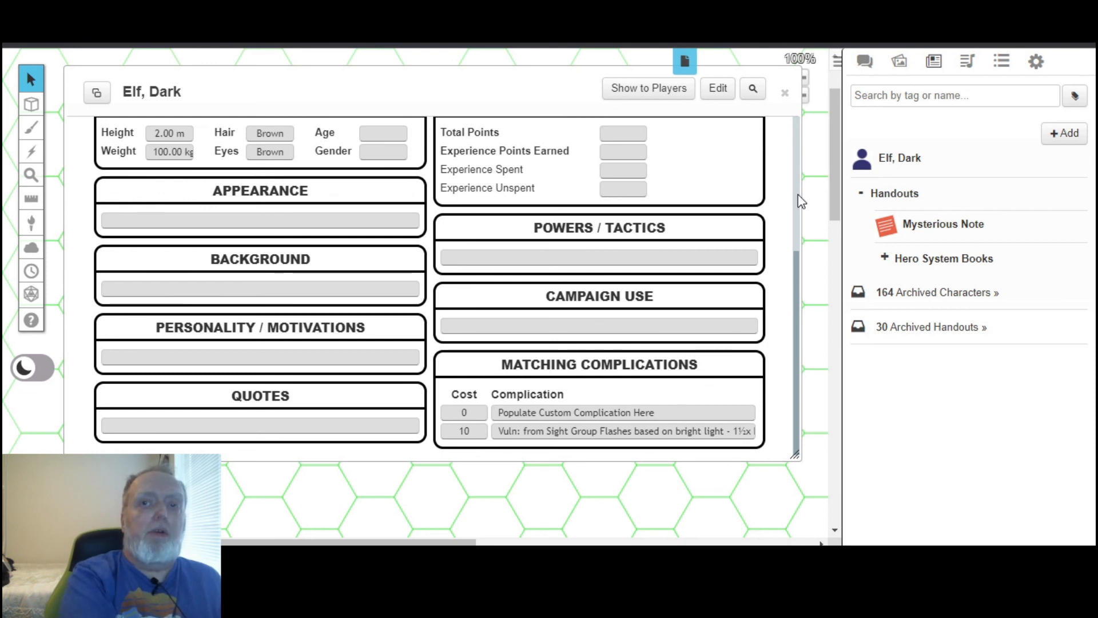
scroll(800, 203, "up", 4)
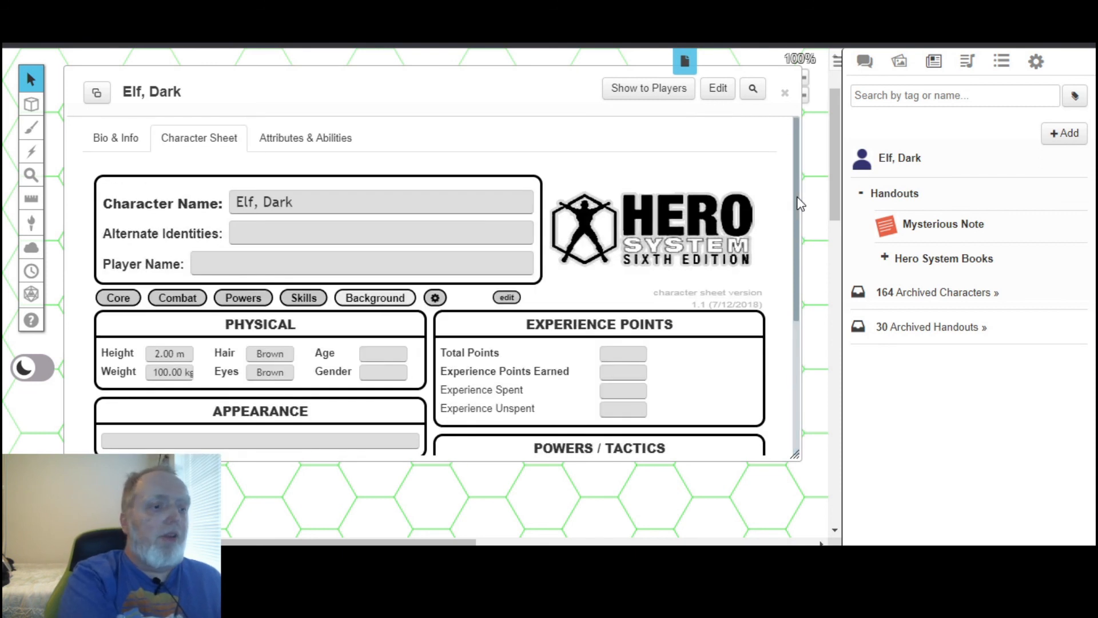